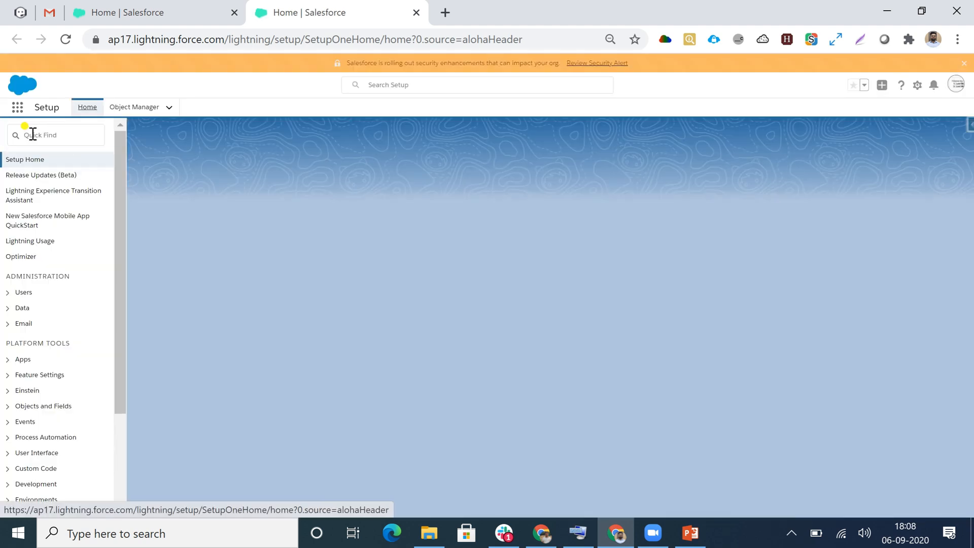
- Find the Workflow Rules page in Setup and start a new workflow rule
text(work)
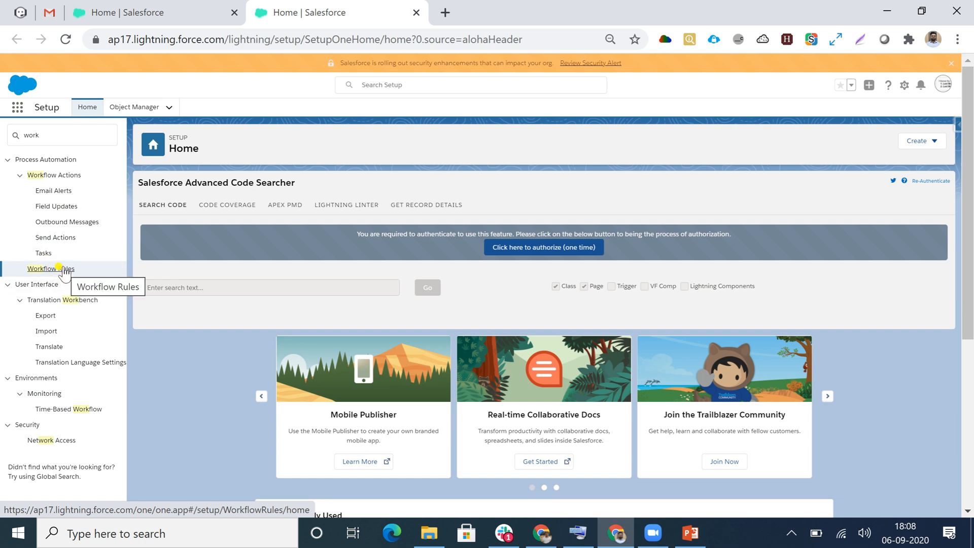
click(61, 272)
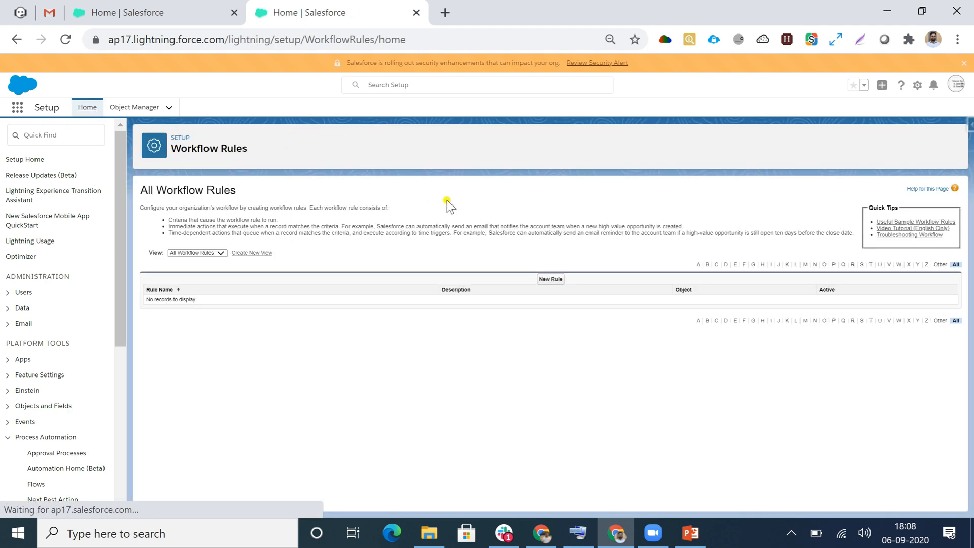
click(558, 283)
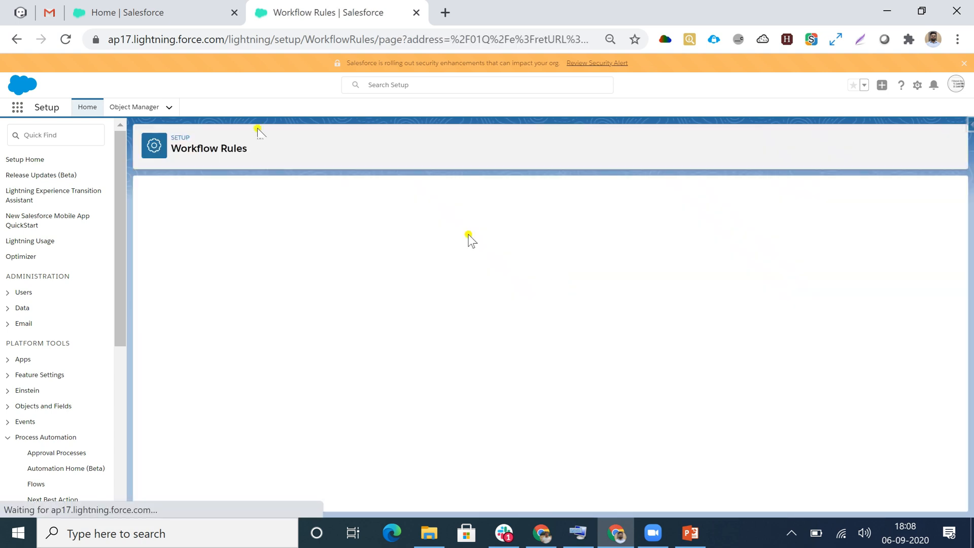
- Choose Lead as the object the workflow rule applies to and continue to the rule configuration
click(337, 281)
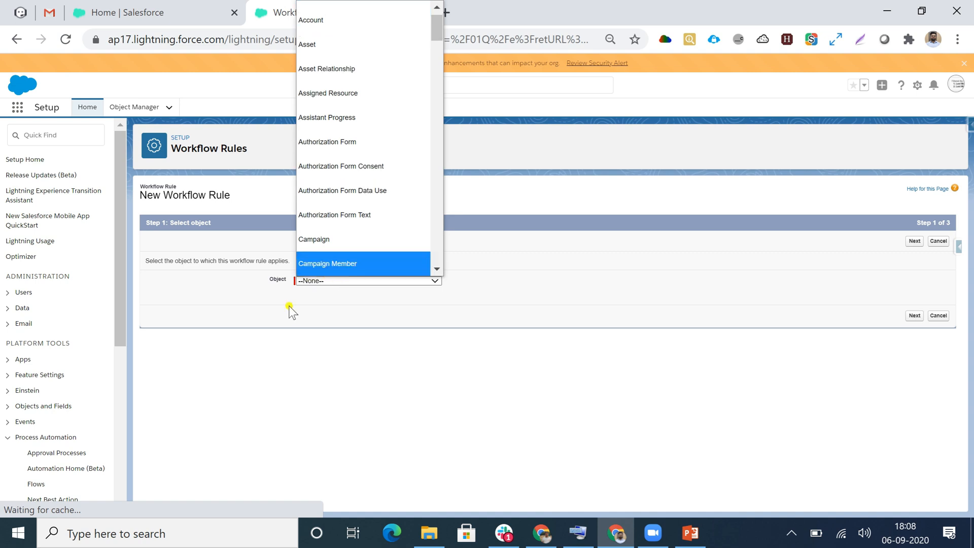
click(291, 307)
click(358, 280)
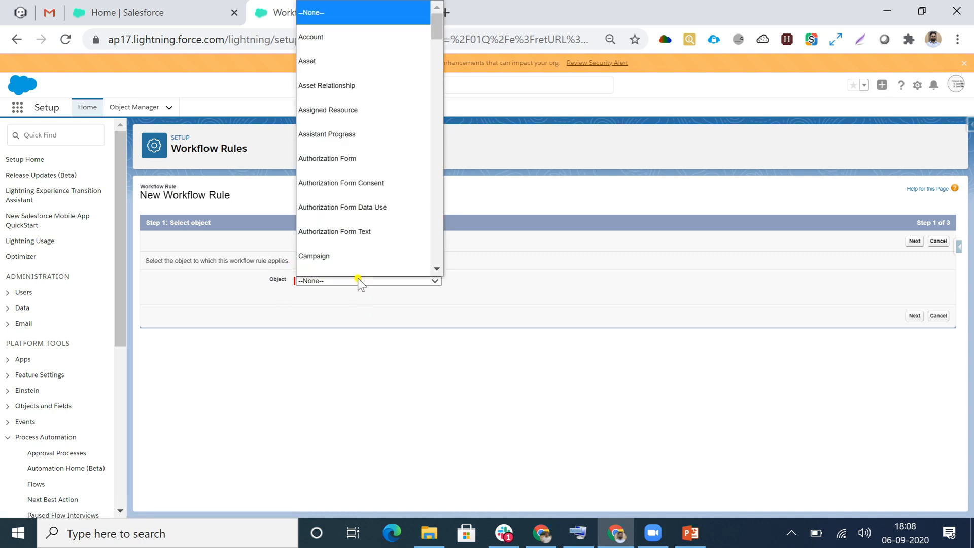
scroll(354, 91, down, 10)
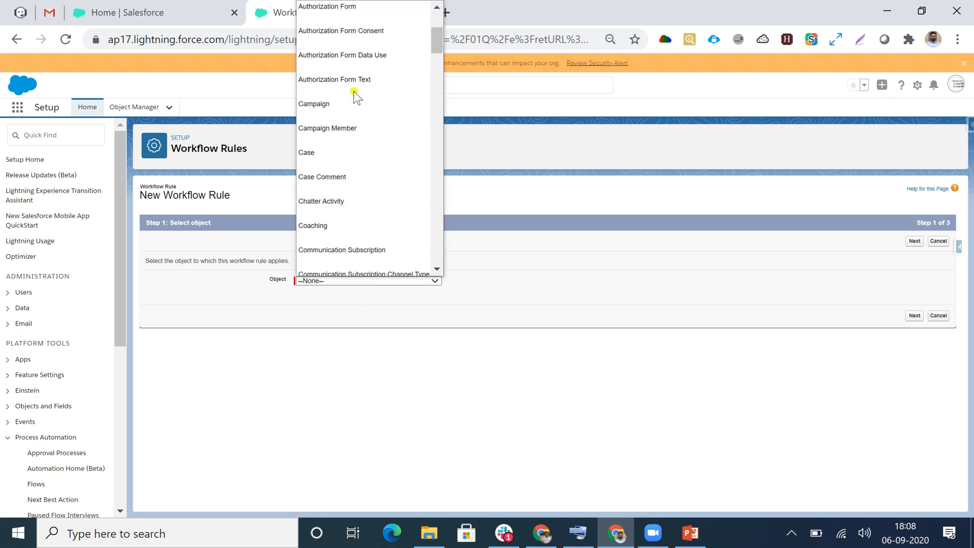
scroll(353, 105, down, 10)
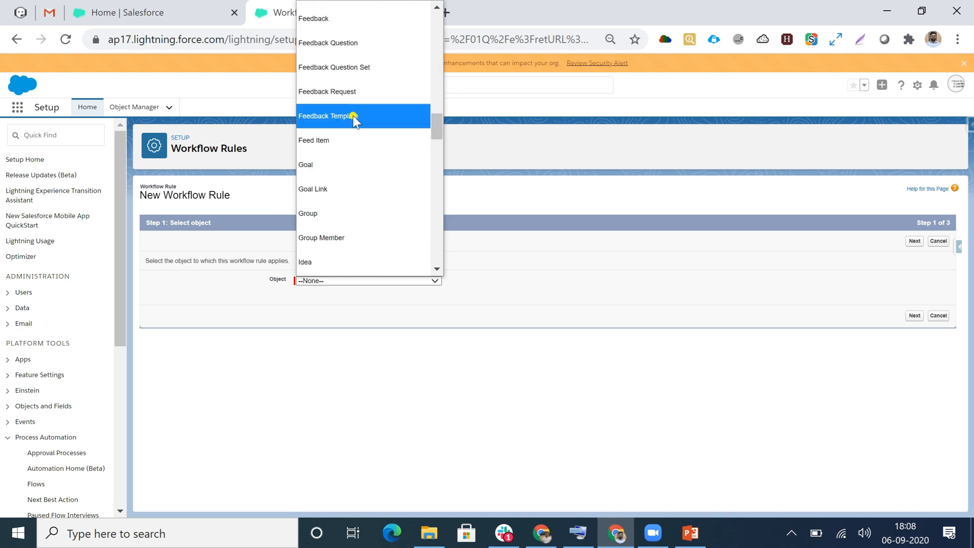
scroll(351, 155, down, 10)
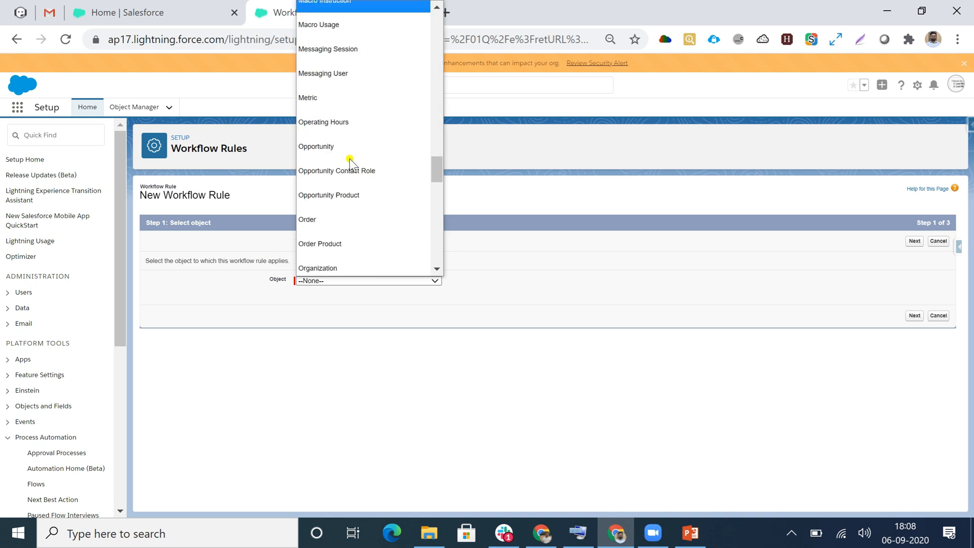
scroll(351, 161, down, 5)
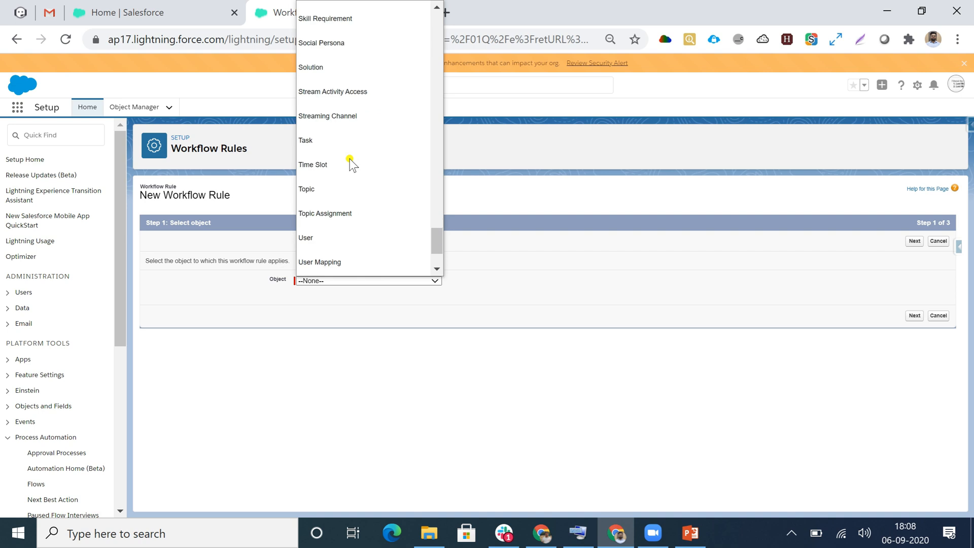
scroll(352, 162, up, 20)
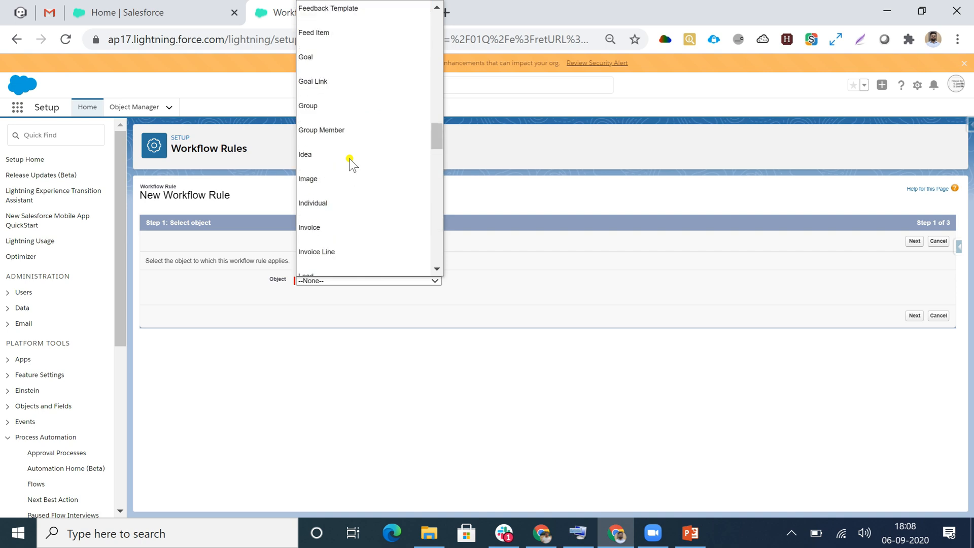
scroll(350, 162, down, 12)
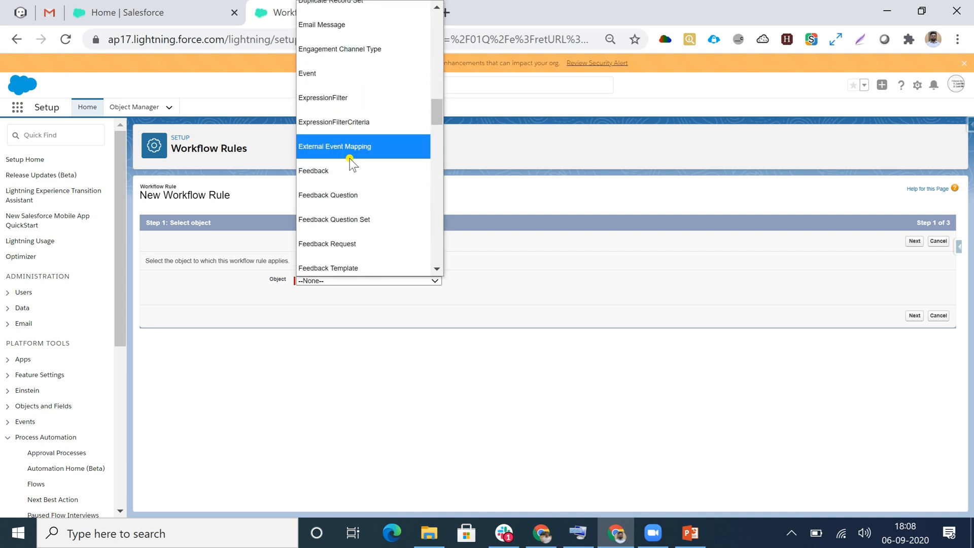
click(303, 232)
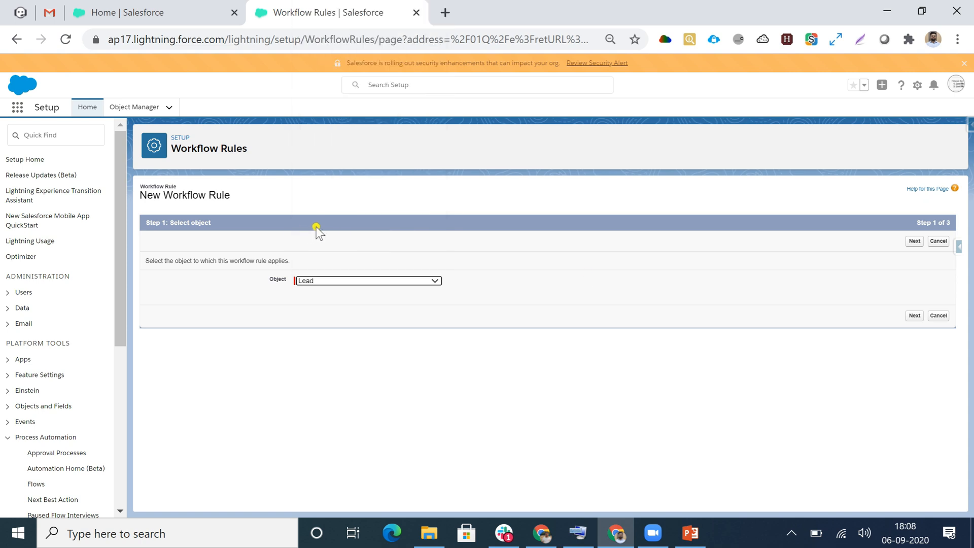
click(914, 316)
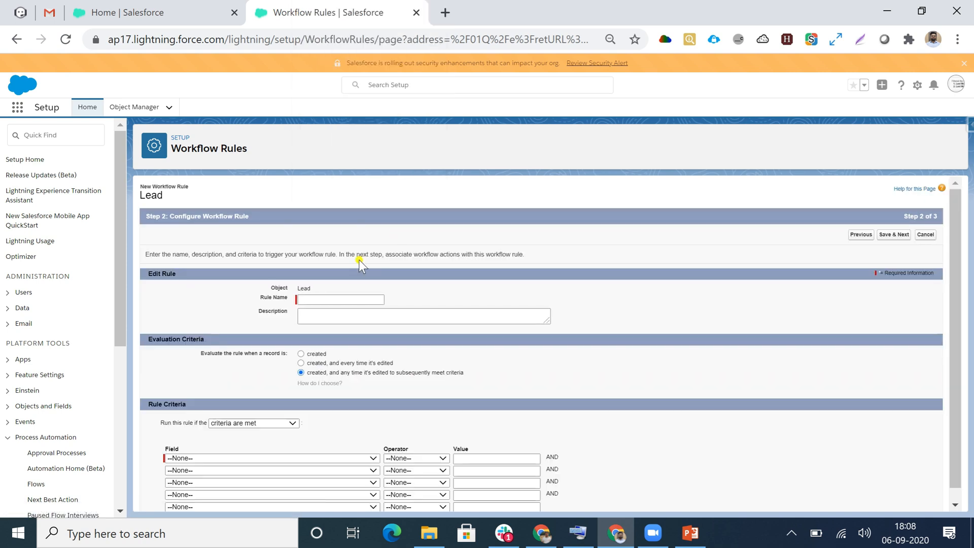
- Name the workflow rule Update Records
click(308, 299)
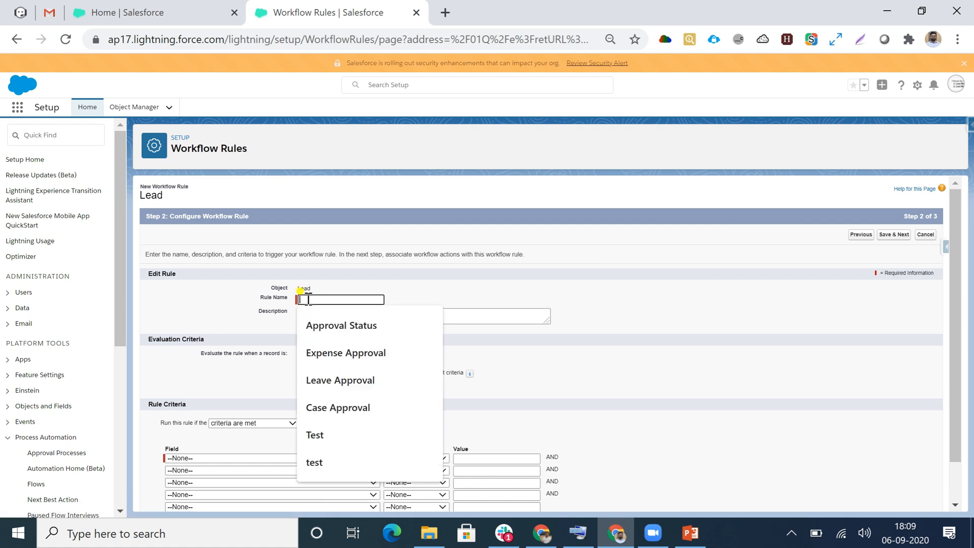
text(Update)
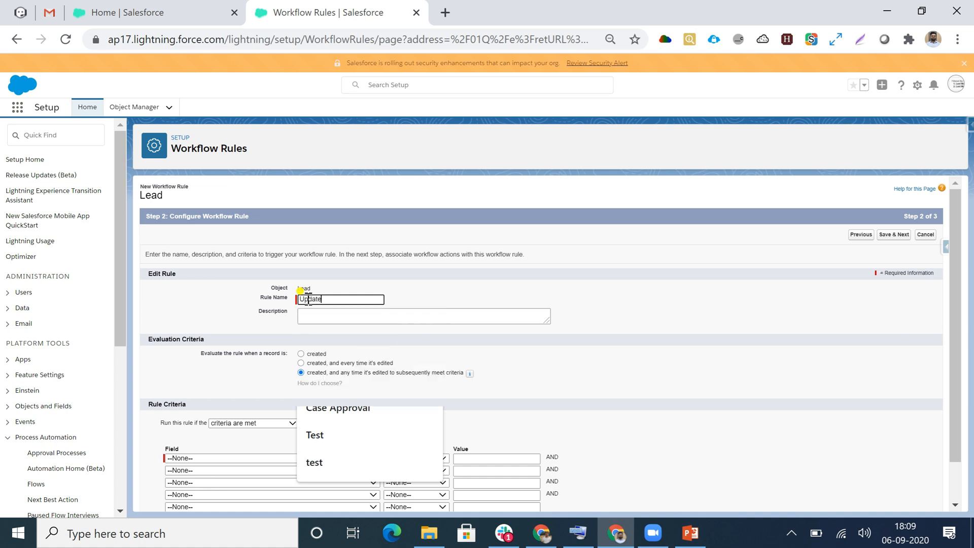
text( Re)
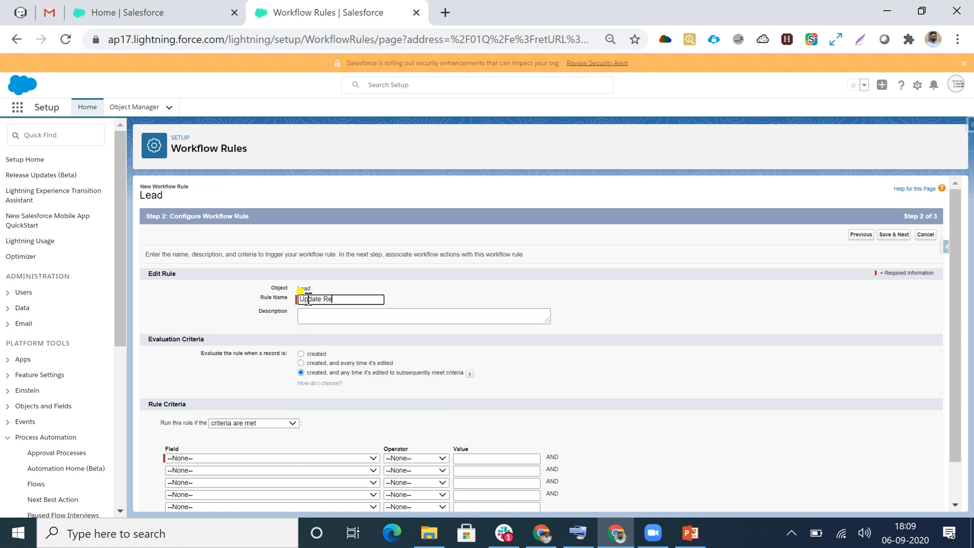
text(cords)
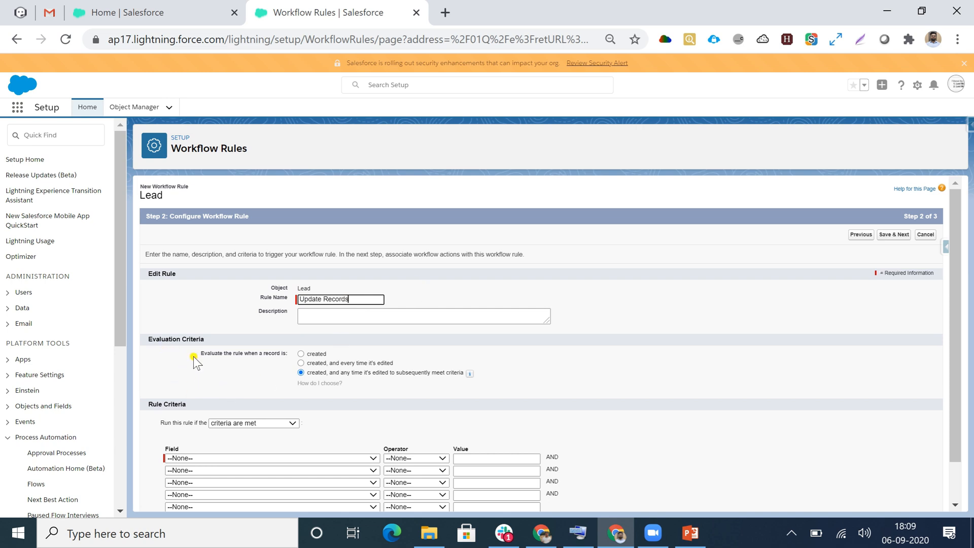
- Enter the description Update Records on two lines and set the rule to be evaluated only when a record is created
click(328, 318)
text(Update)
key(Return)
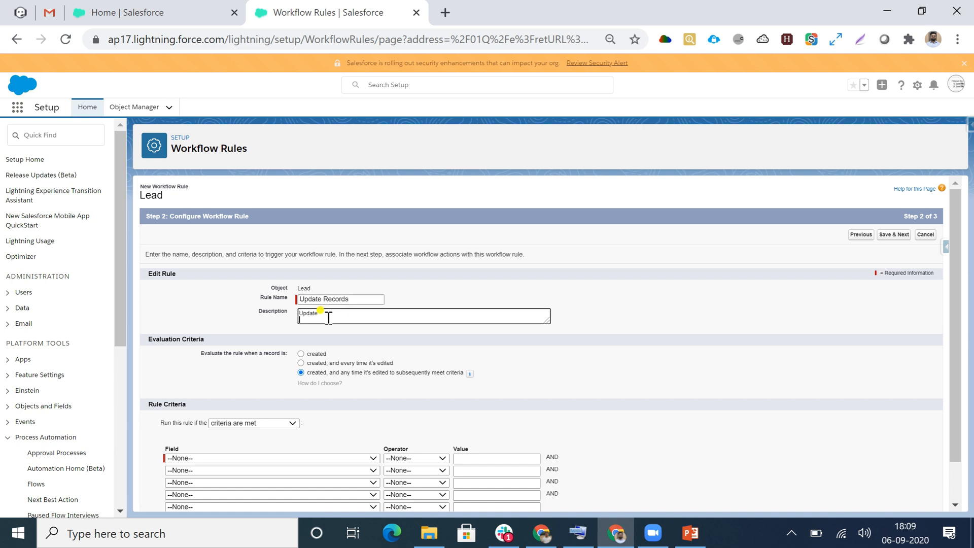
text(Records)
click(301, 354)
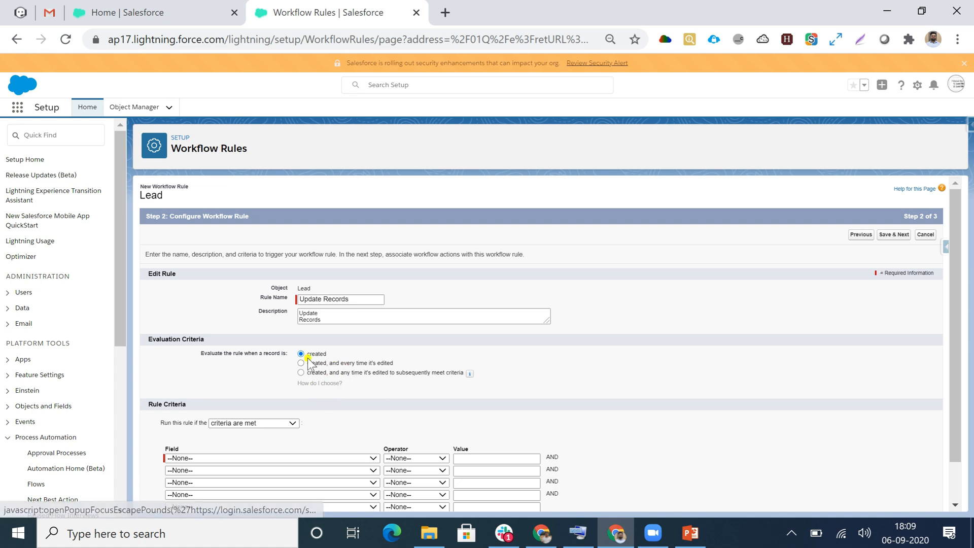
- Try the formula evaluates to true option for the rule criteria and return to criteria are met
scroll(225, 408, down, 1)
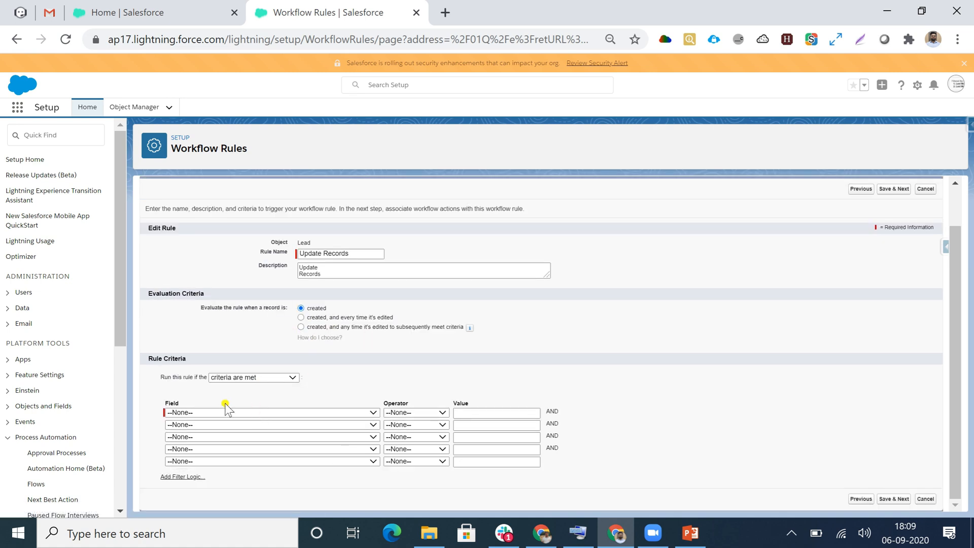
click(225, 412)
click(500, 365)
click(267, 378)
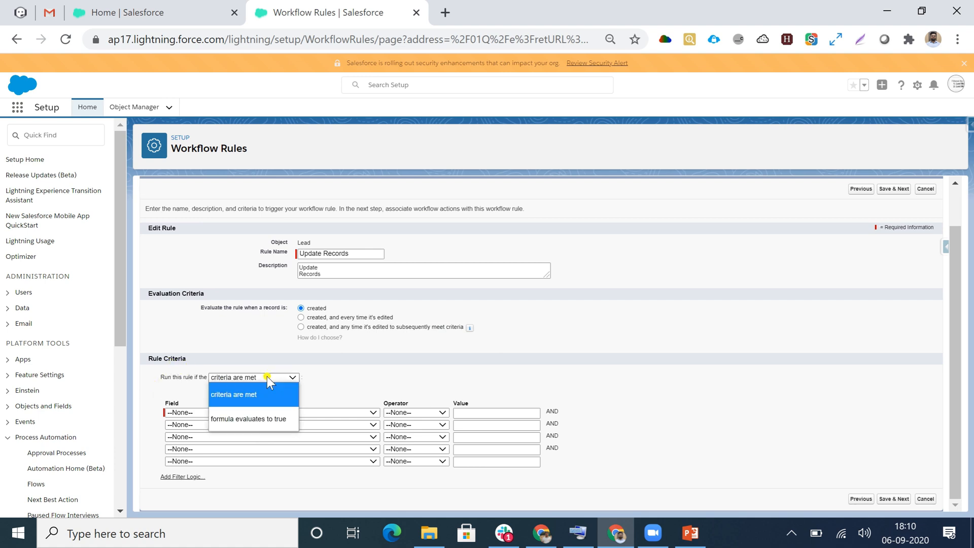
click(259, 418)
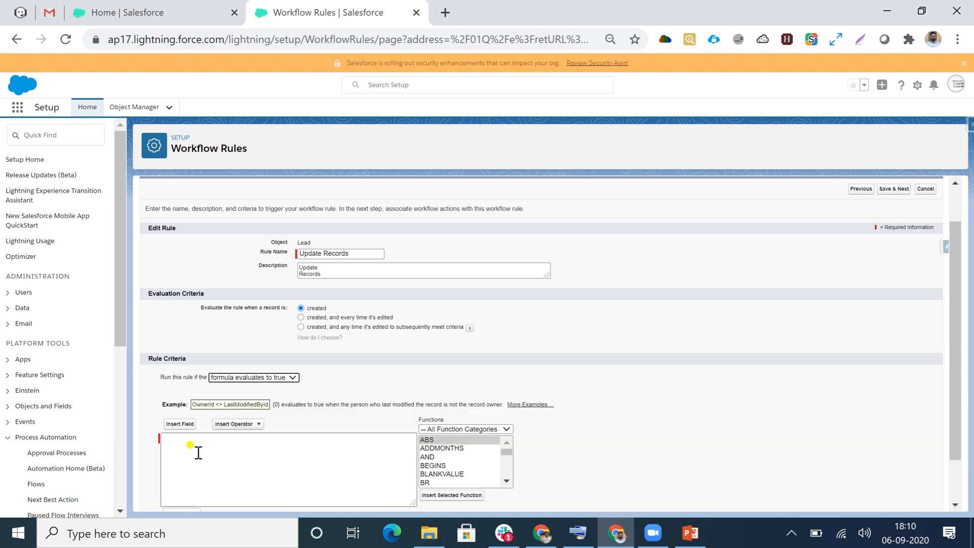
scroll(171, 440, down, 1)
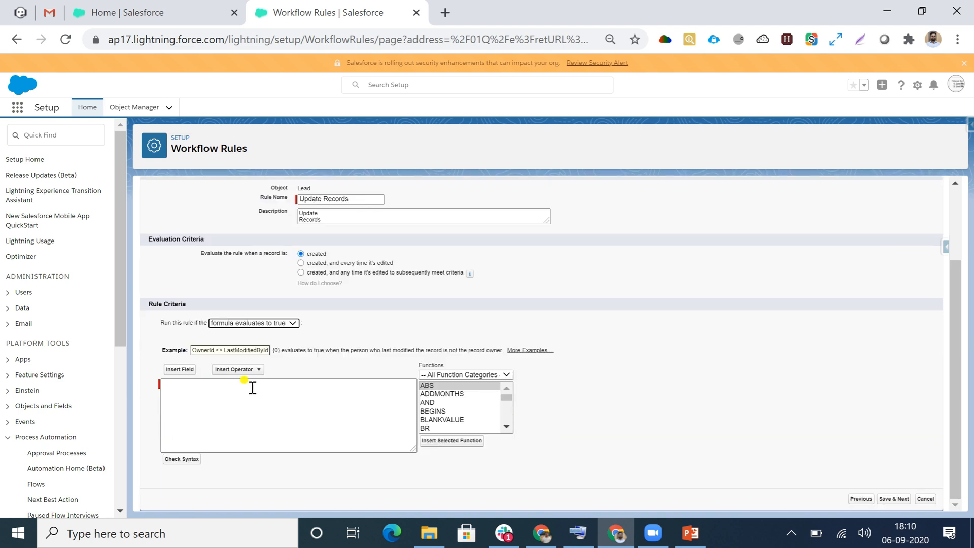
click(283, 324)
click(229, 341)
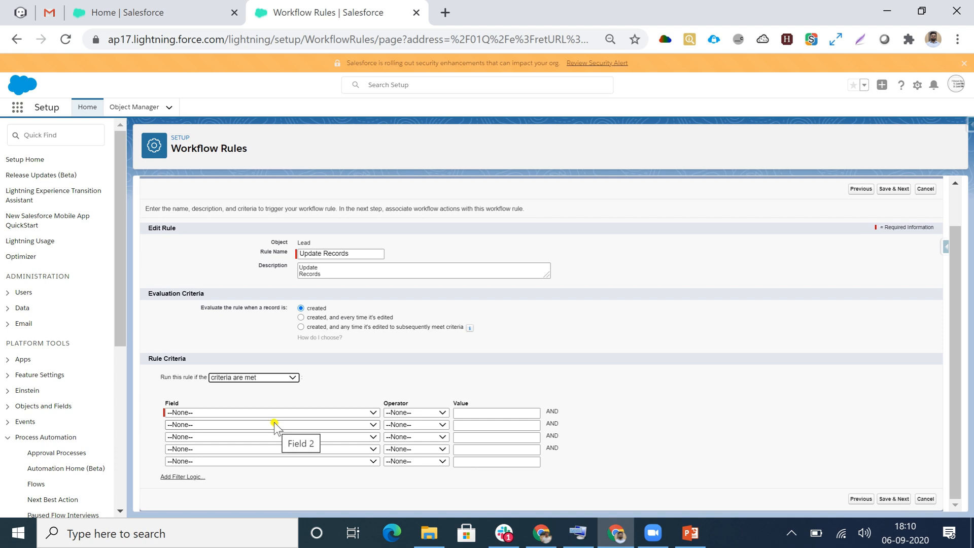
- Set the first rule criterion to Lead: Rating equals Hot, and save to continue to the workflow actions
click(227, 414)
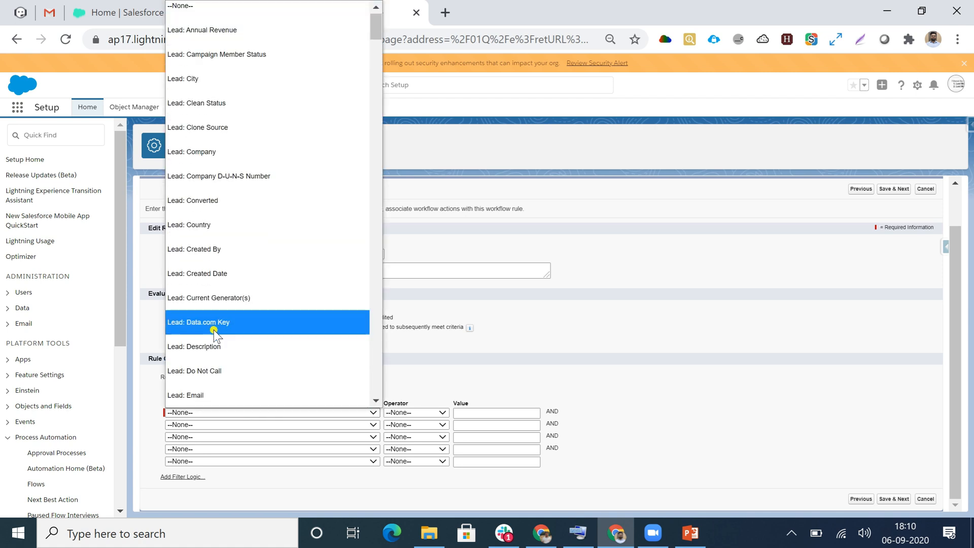
scroll(226, 178, down, 6)
scroll(226, 176, down, 12)
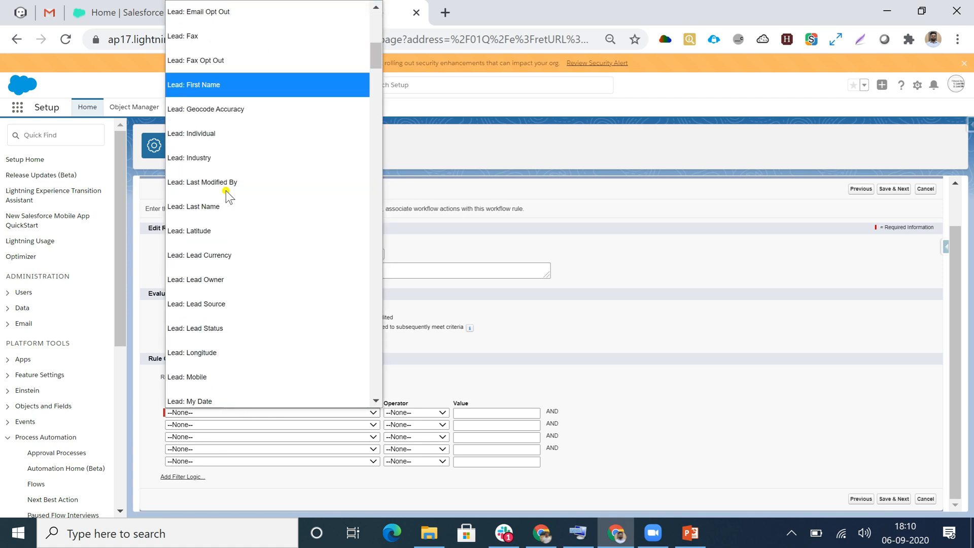
scroll(218, 270, down, 3)
scroll(217, 270, up, 9)
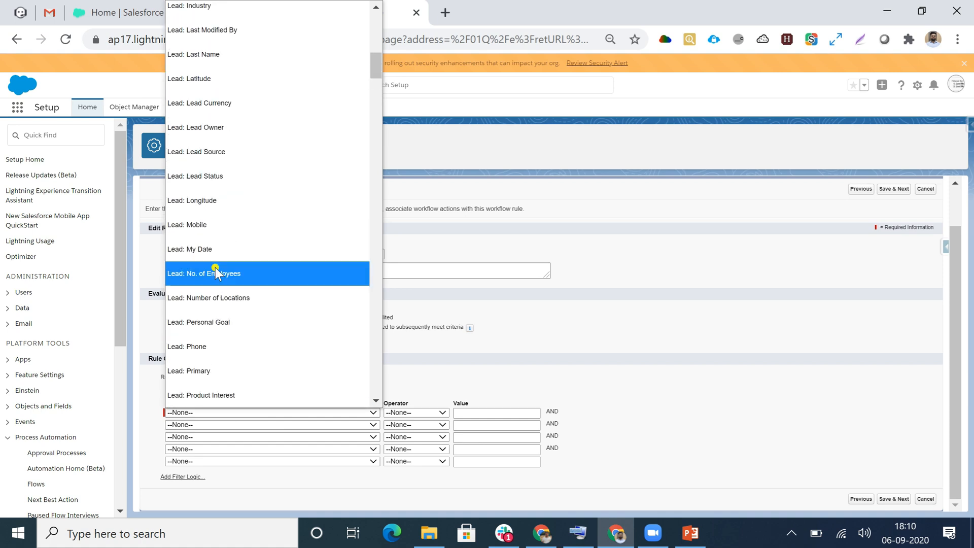
scroll(206, 327, down, 3)
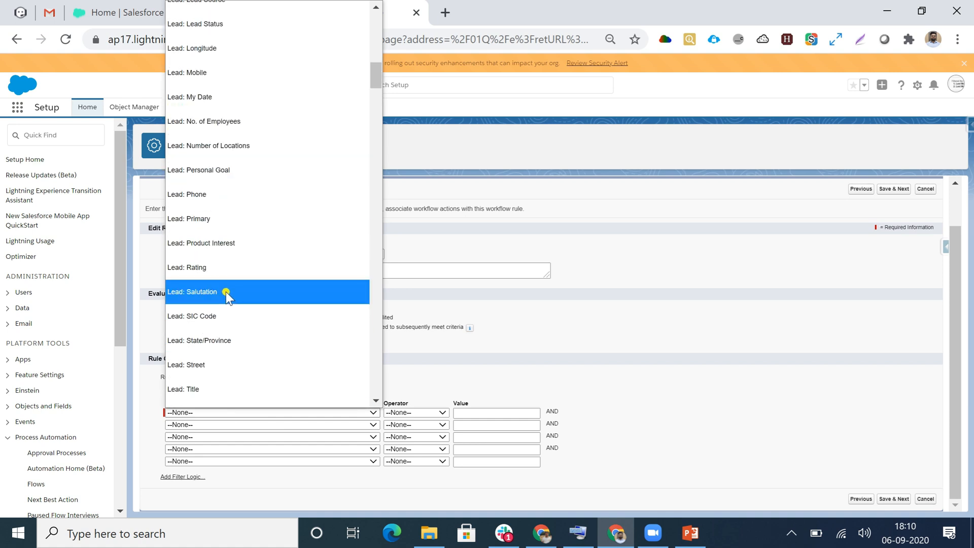
click(198, 268)
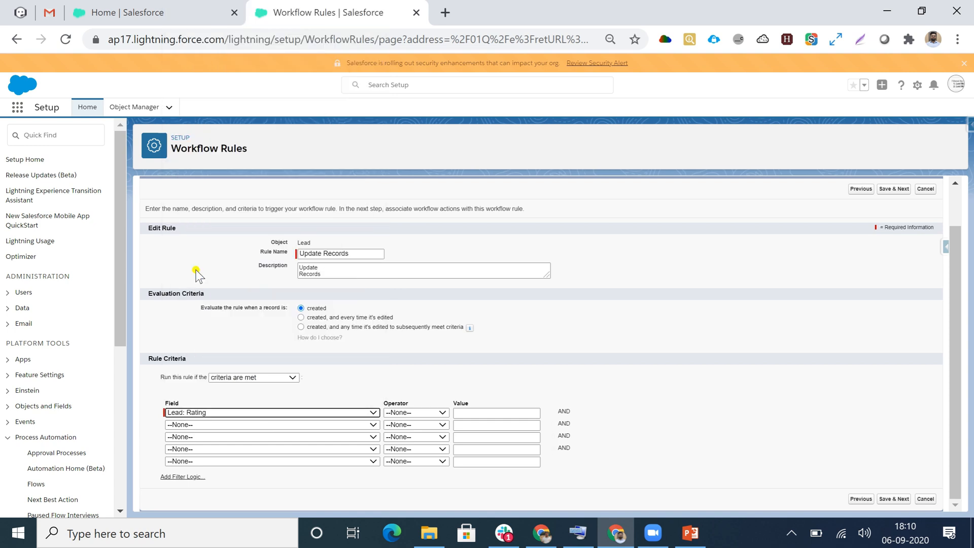
click(423, 415)
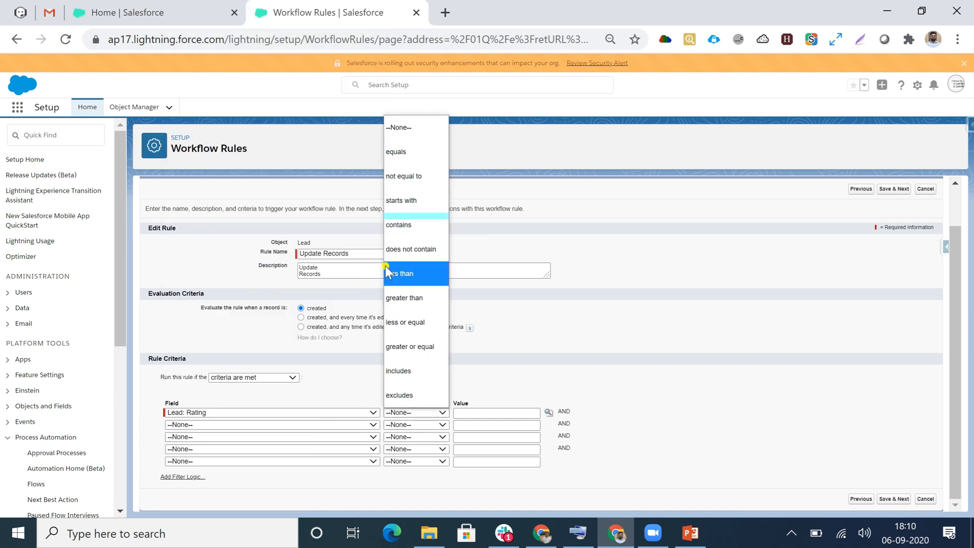
click(388, 154)
click(490, 414)
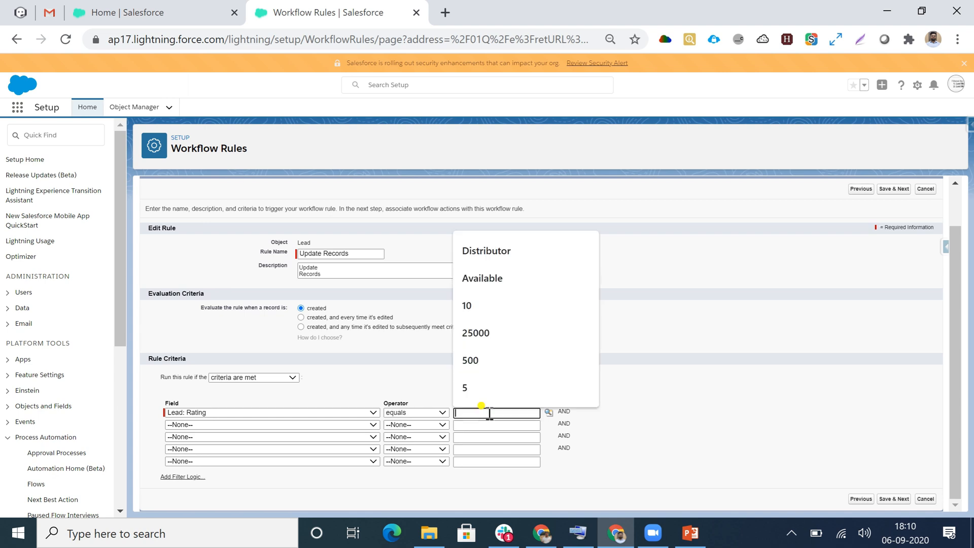
text(Ho)
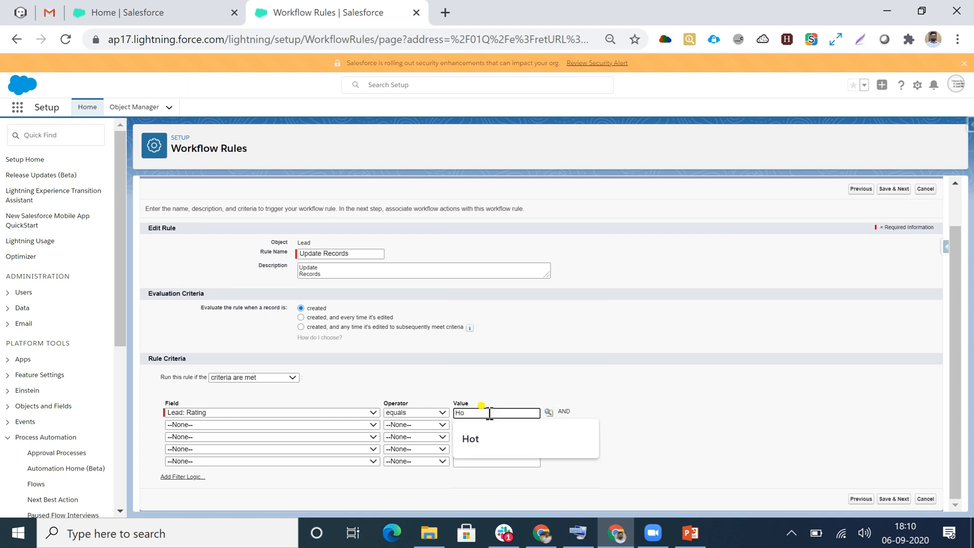
text(t)
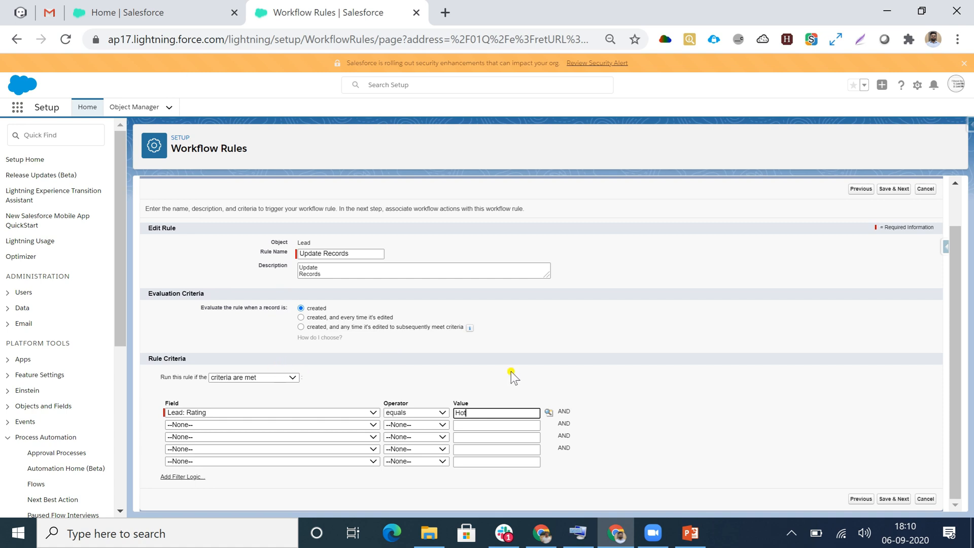
click(896, 500)
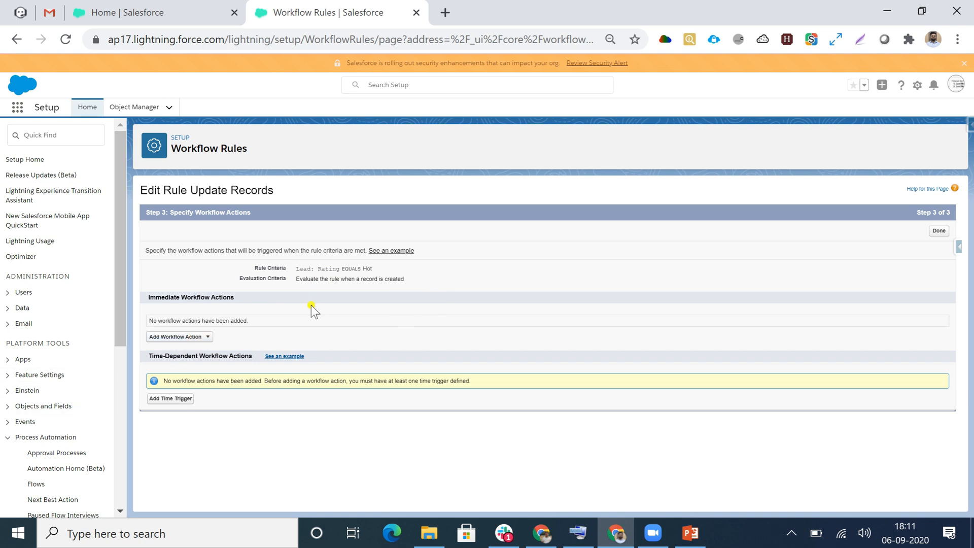
- Add a new field update as an immediate action of the workflow rule and name it Update field
click(186, 339)
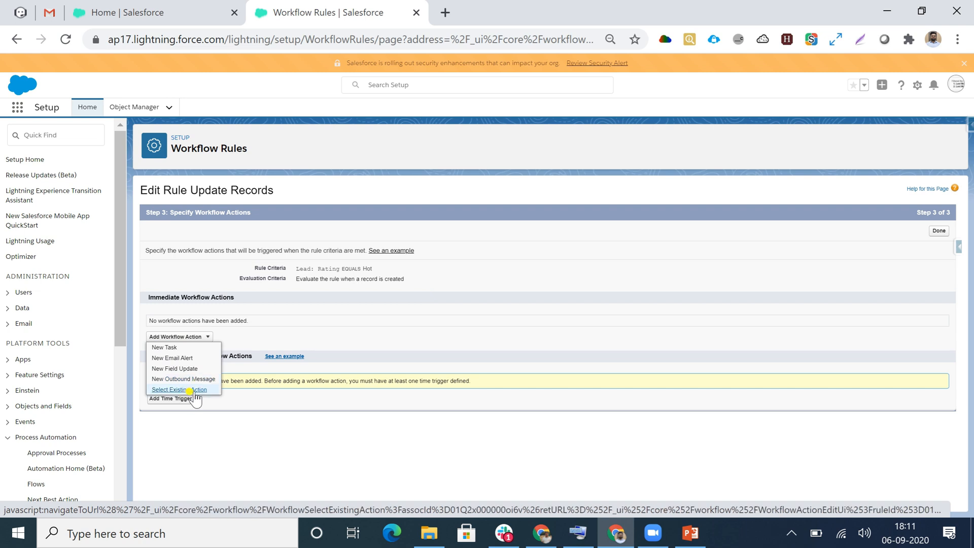
click(168, 369)
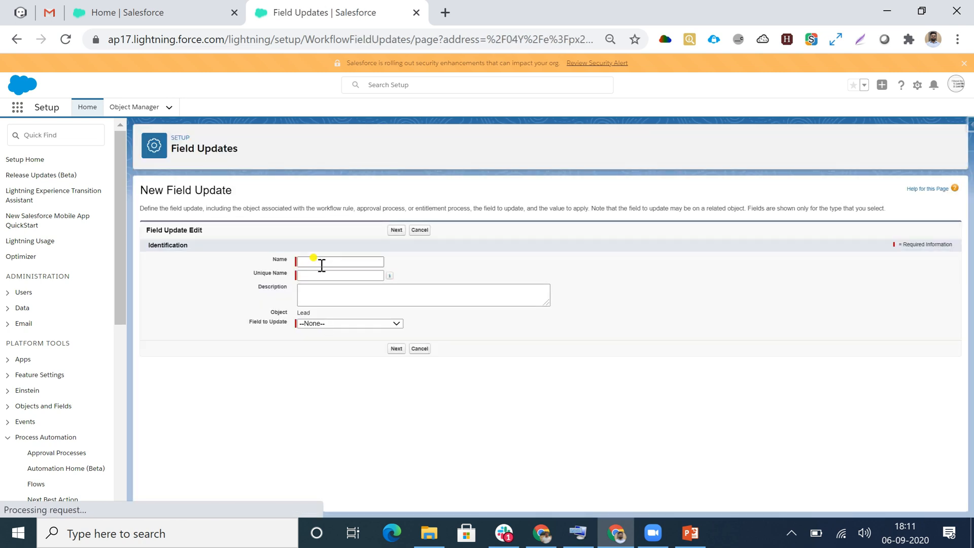
click(321, 262)
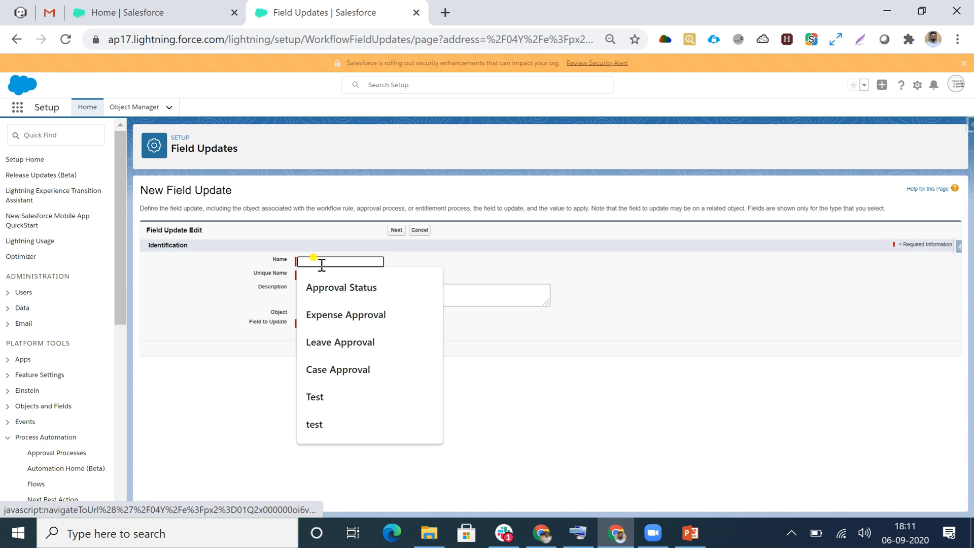
text(Update fiekd)
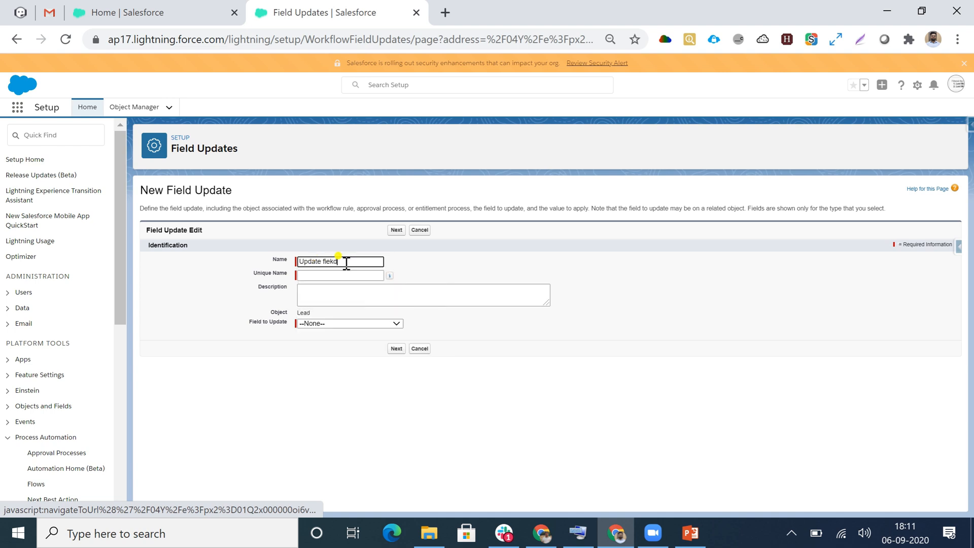
key(BackSpace)
key(BackSpace)
text(ld)
click(335, 276)
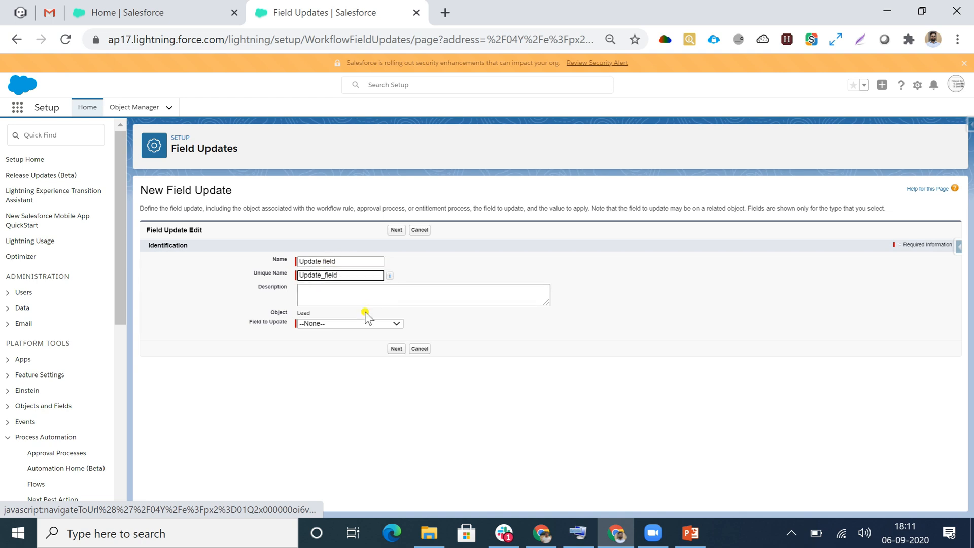
- Enter the field update's description as Update and Field on two lines
click(336, 299)
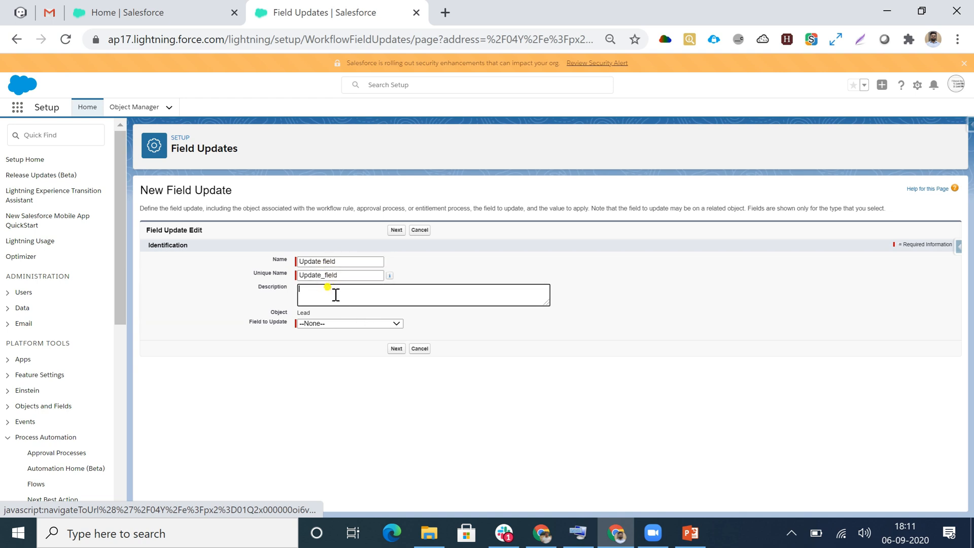
text(Update)
key(Return)
text(Field)
- Choose the lead's Description as the field to update and continue to the new field value settings
click(335, 328)
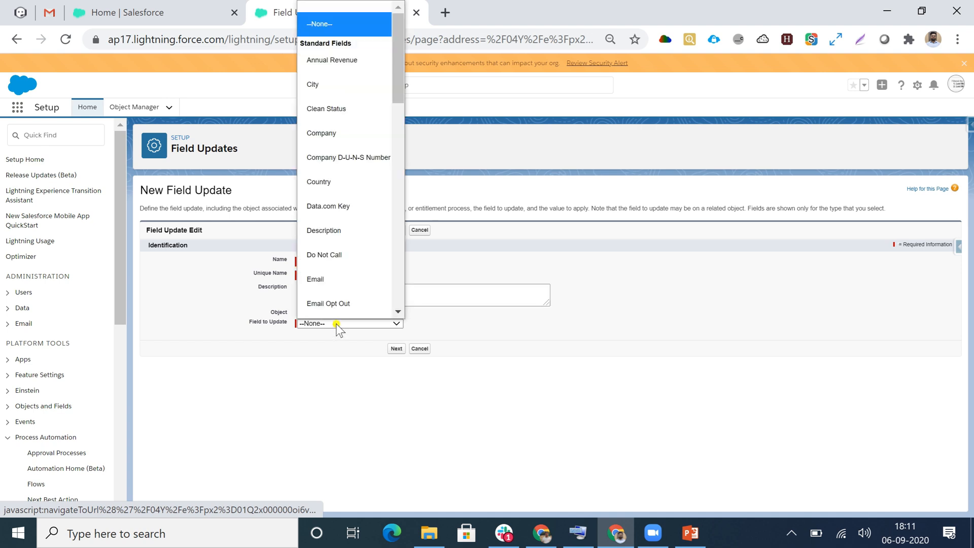
scroll(345, 111, down, 5)
scroll(345, 113, down, 5)
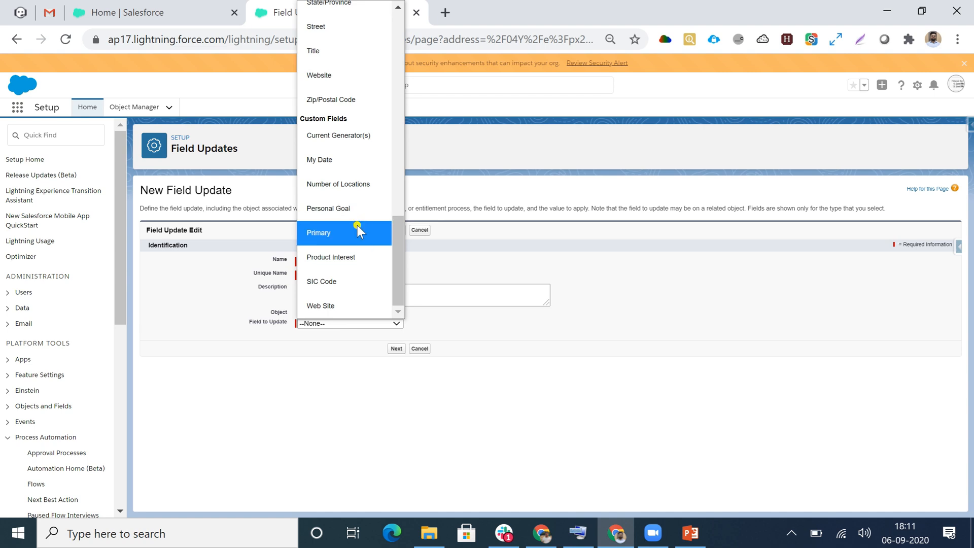
scroll(356, 225, up, 3)
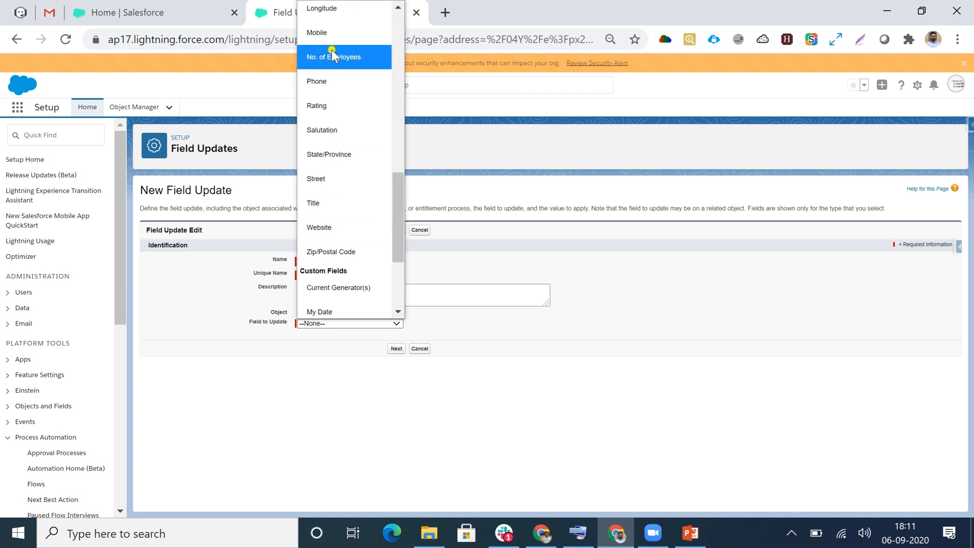
scroll(330, 222, up, 6)
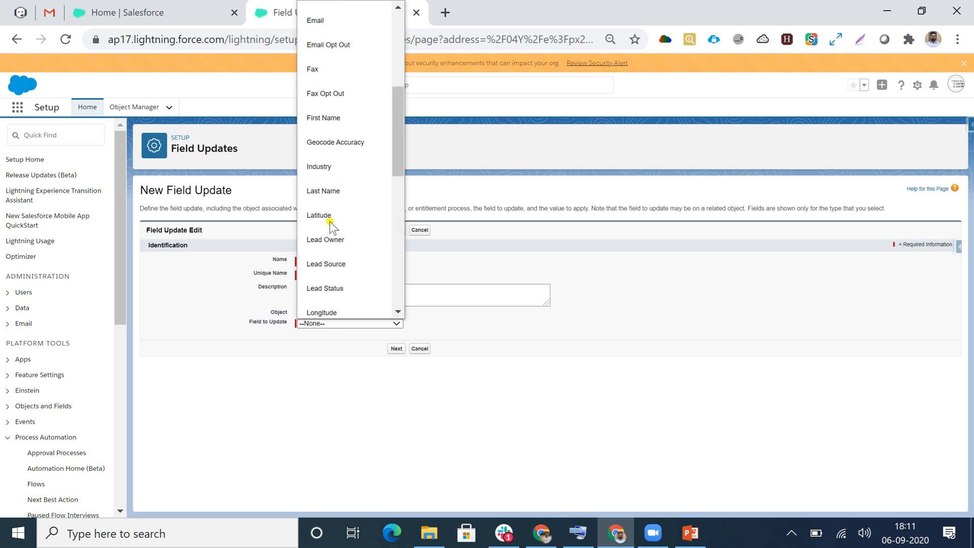
scroll(331, 101, up, 3)
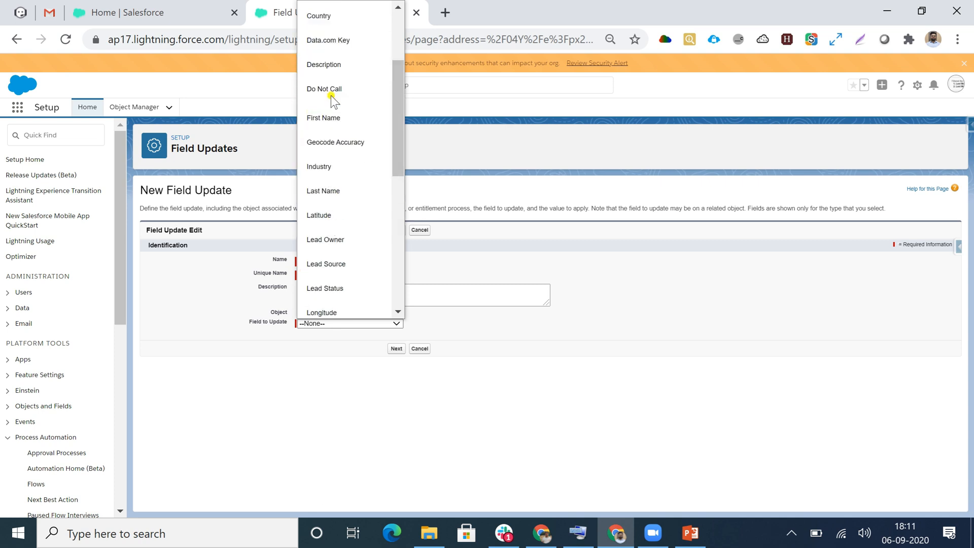
click(327, 120)
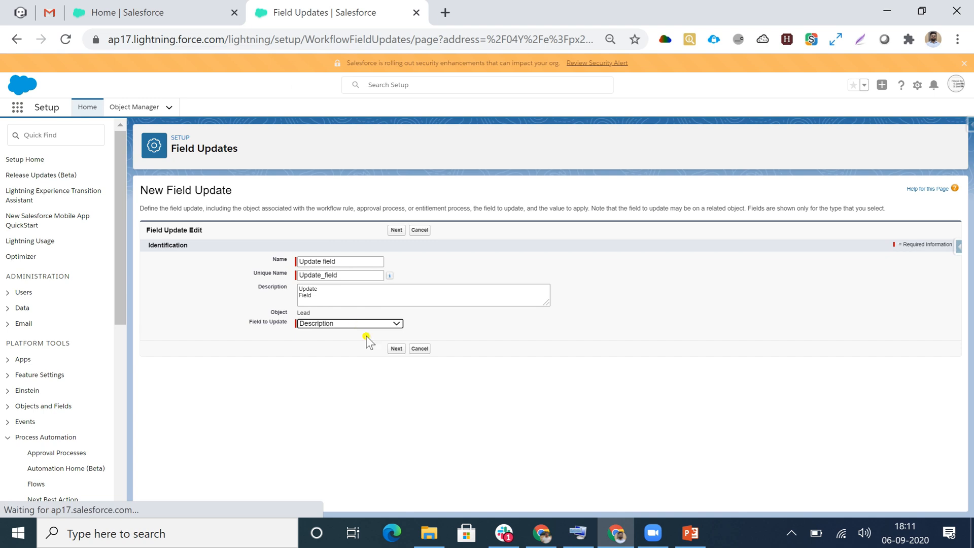
click(397, 348)
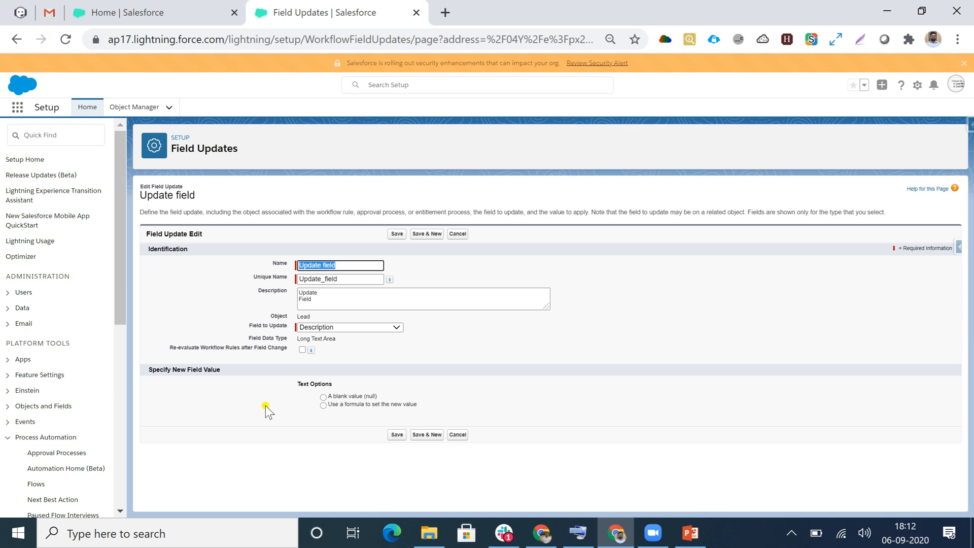
- Set the new field value with a formula containing the quoted text "Lead is hot" and save the field update
click(322, 406)
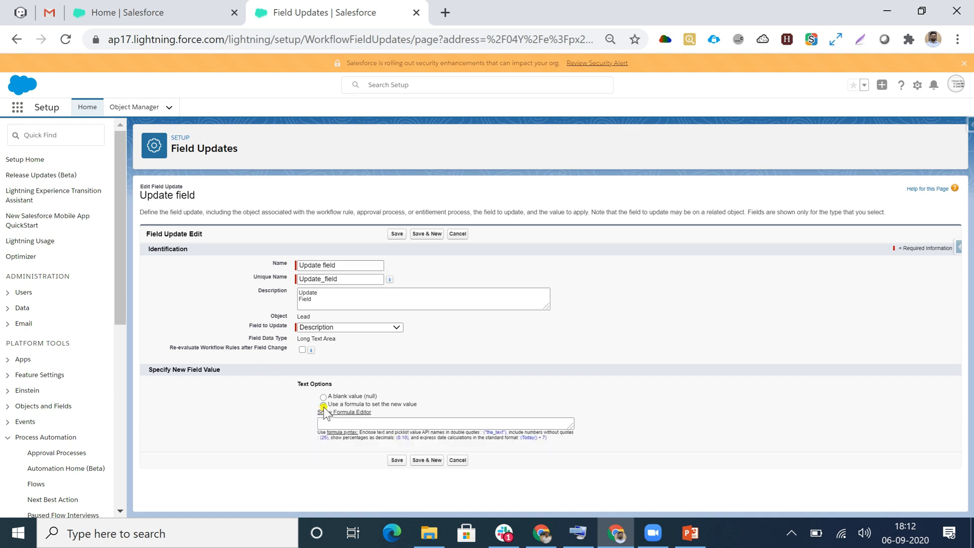
click(322, 422)
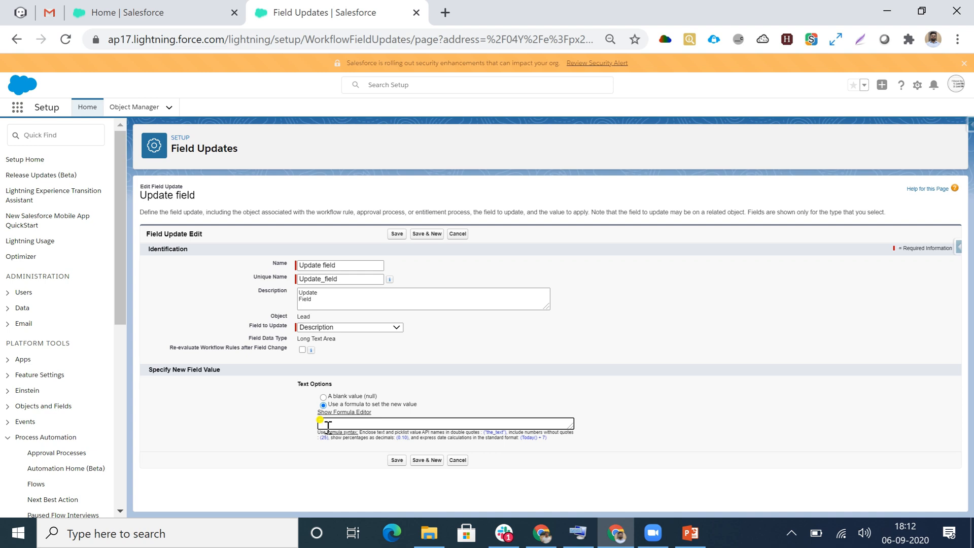
text(Lead is hot")
click(398, 460)
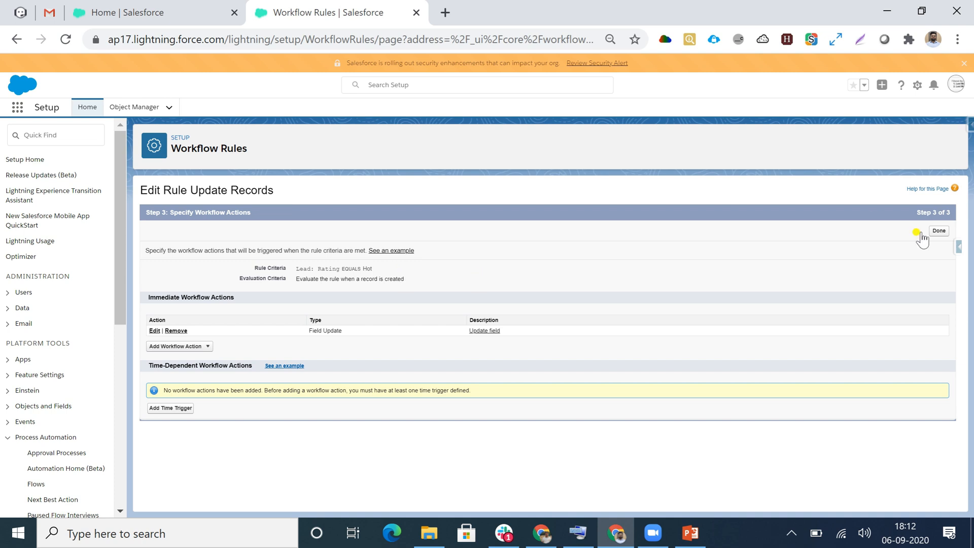
- Finish specifying the workflow actions and activate the Update Records rule
click(939, 232)
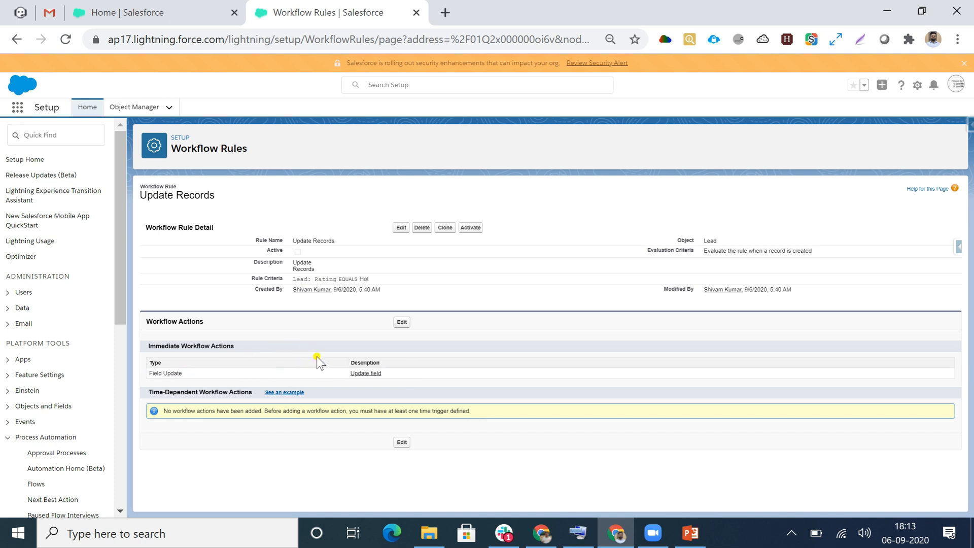
click(470, 227)
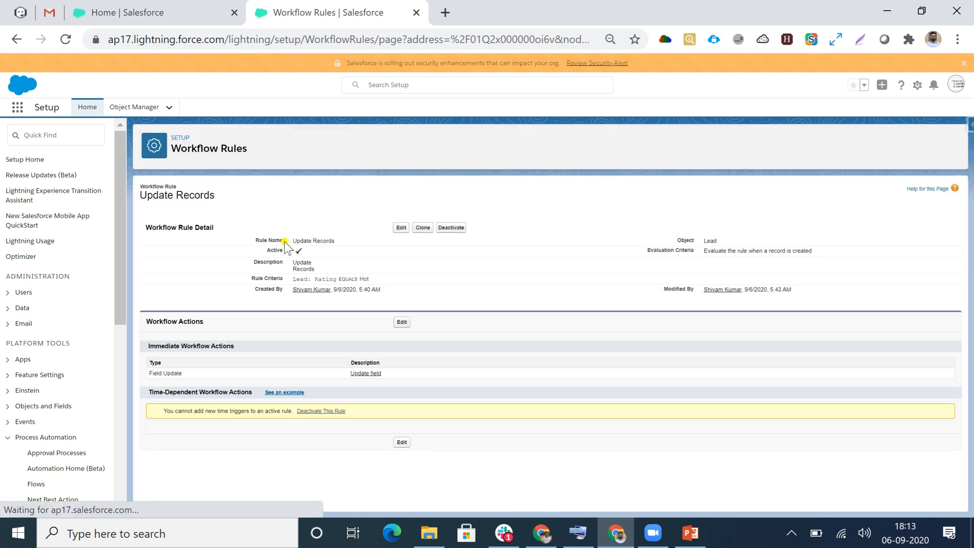
- Start a new lead from the Sales app's Leads list with salutation Mr., first name Test and last name Testing
click(126, 13)
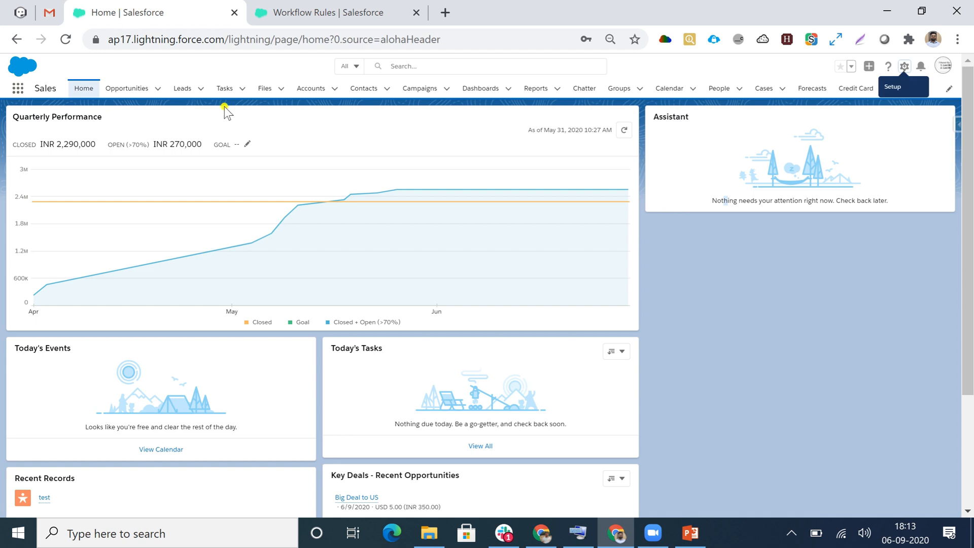
click(178, 90)
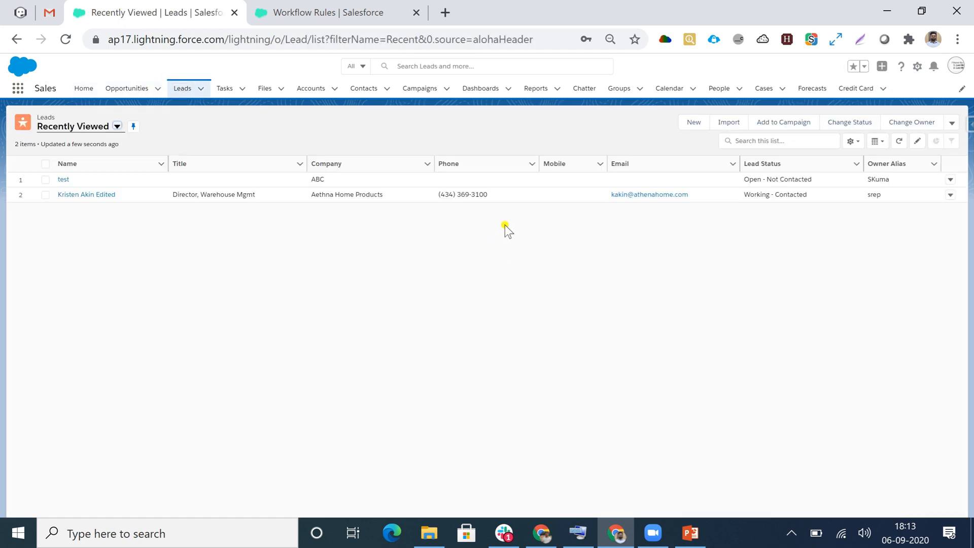
click(695, 125)
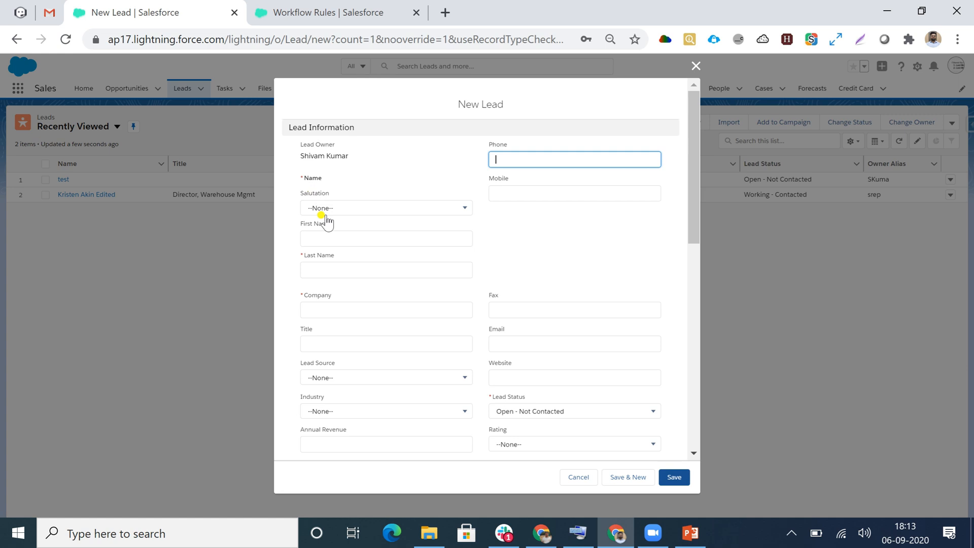
click(339, 208)
click(326, 246)
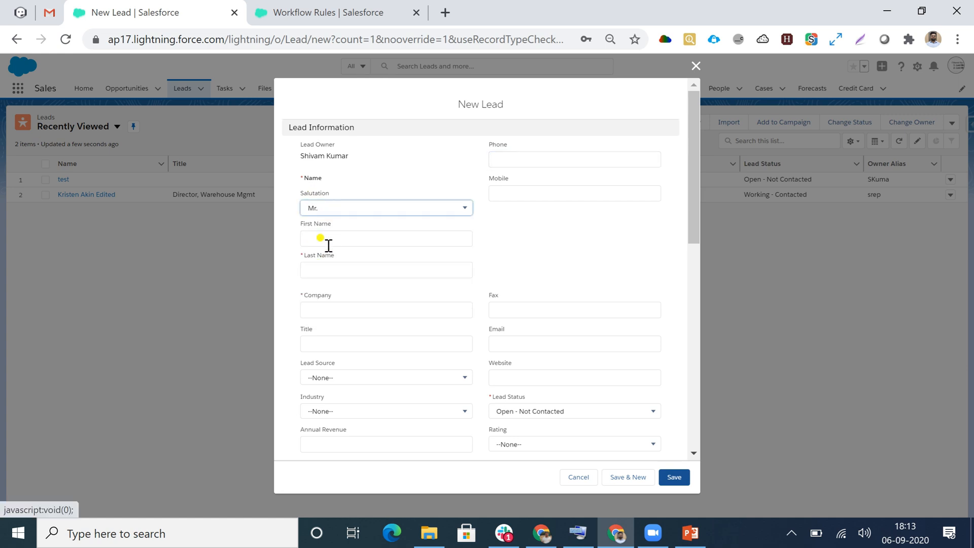
click(325, 236)
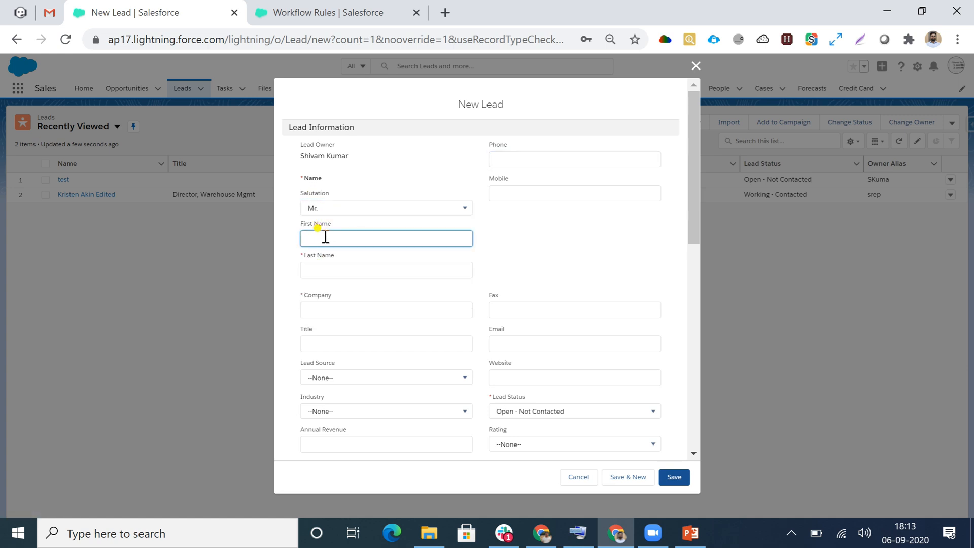
text(Test)
click(344, 269)
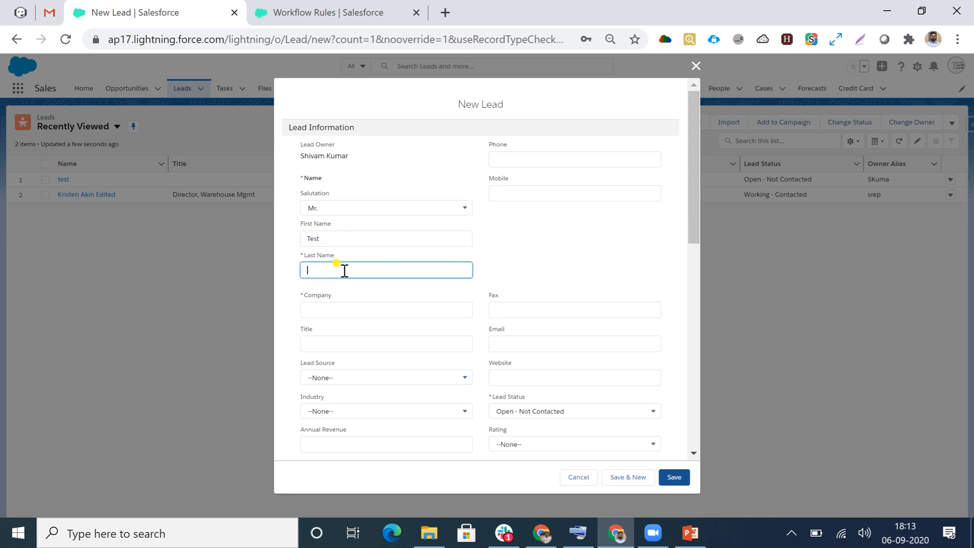
text(Testing)
- Set the new lead's company to ABC VT and its lead source to Web
scroll(482, 242, down, 1)
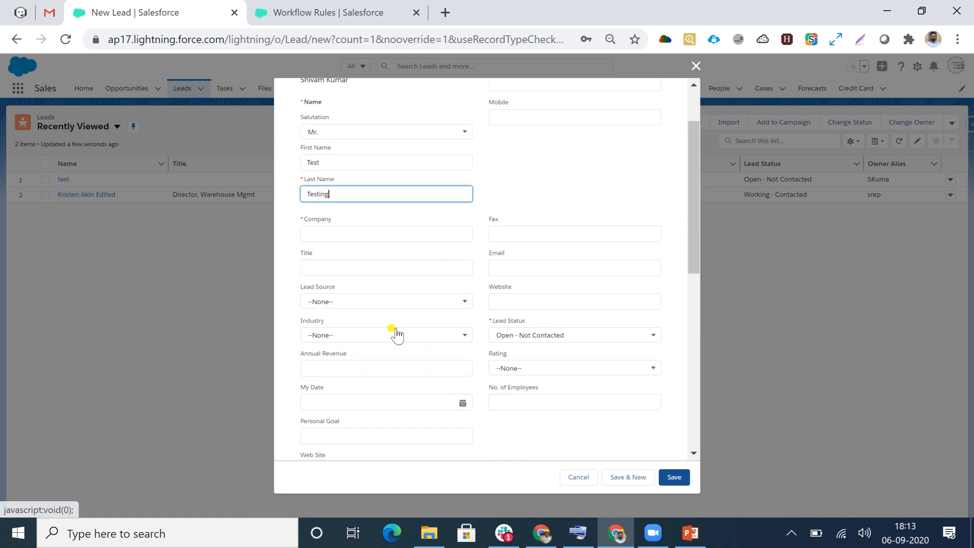
click(352, 233)
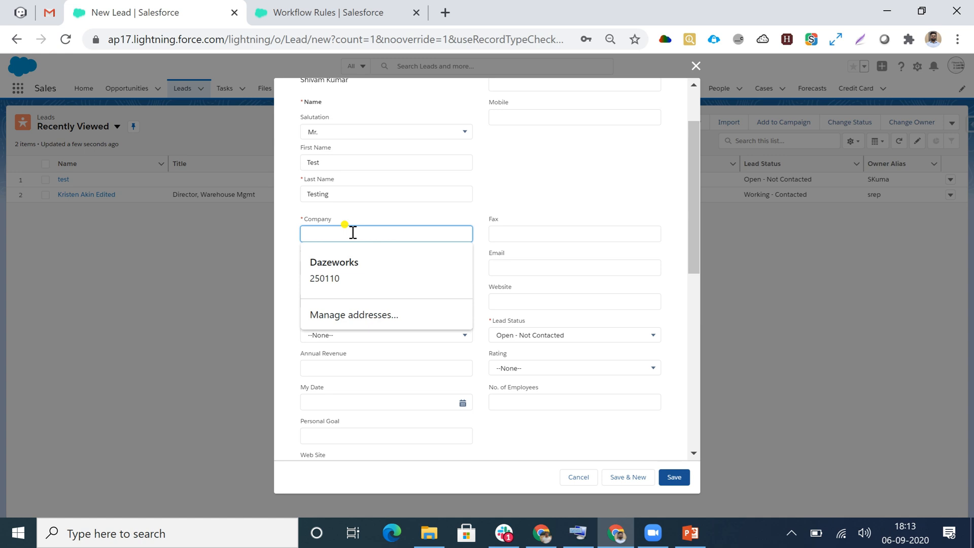
text(AN)
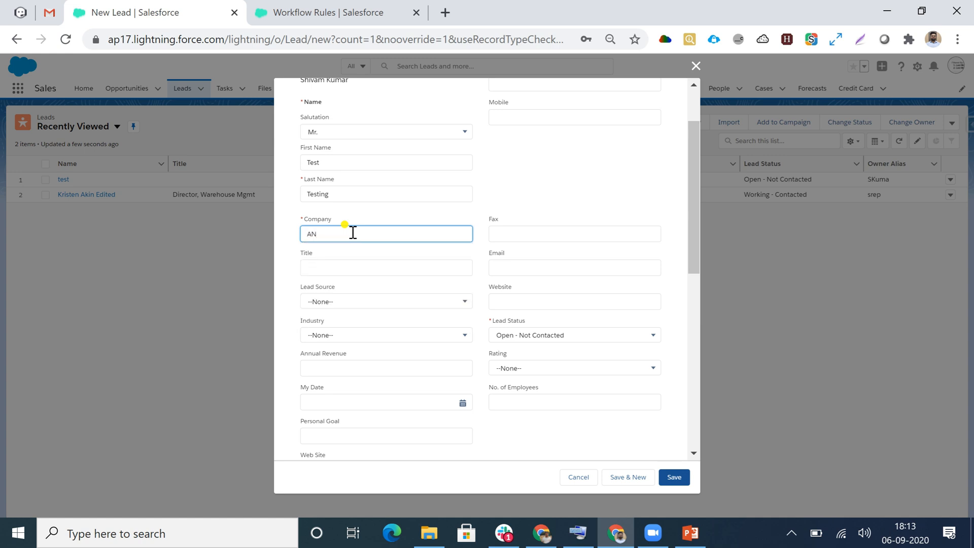
key(BackSpace)
text(BC VT)
click(341, 306)
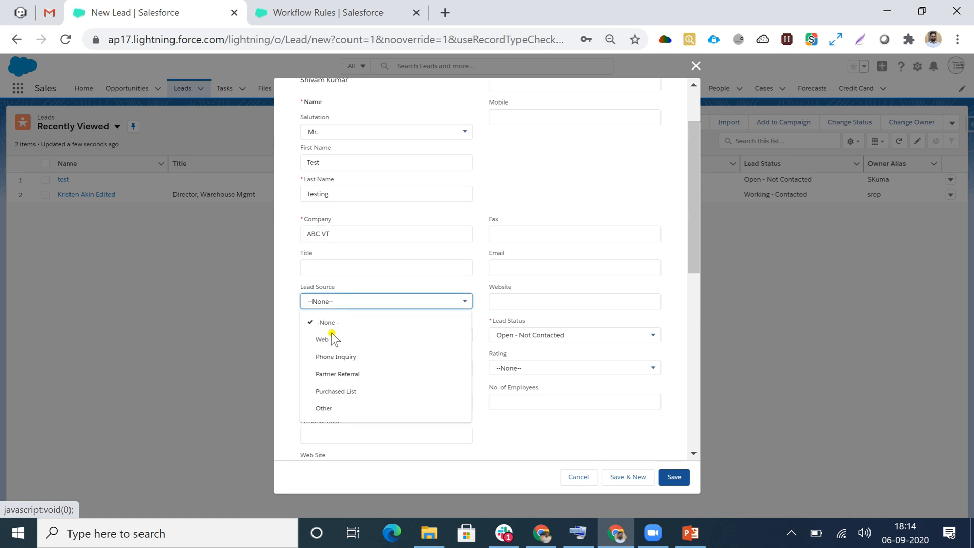
click(329, 338)
- Set the lead's rating to Hot, leave its description empty, and save the record
scroll(409, 312, down, 1)
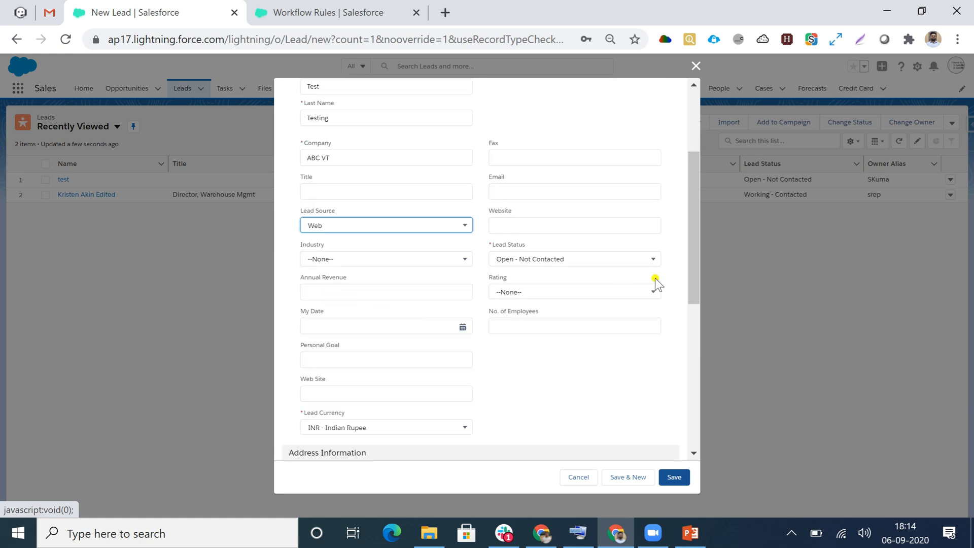
click(523, 293)
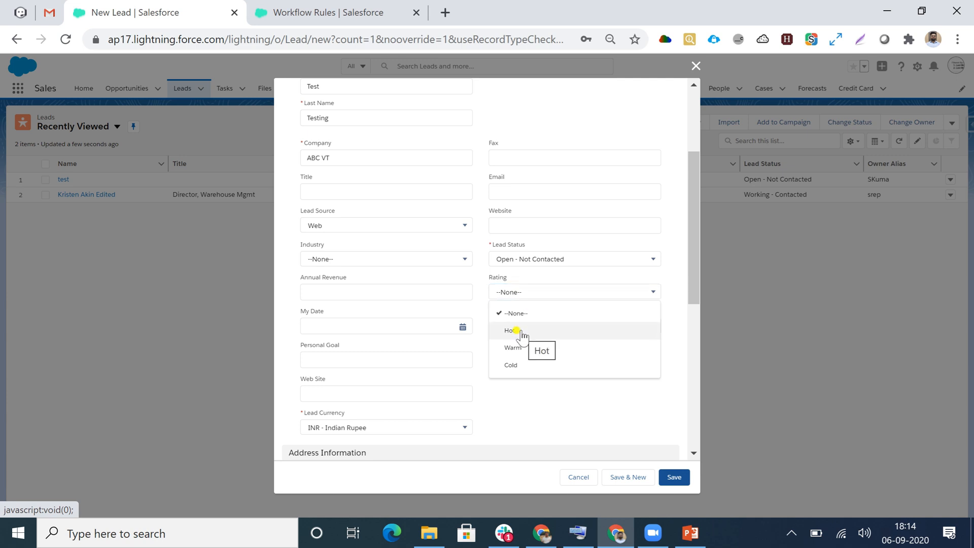
scroll(370, 380, down, 5)
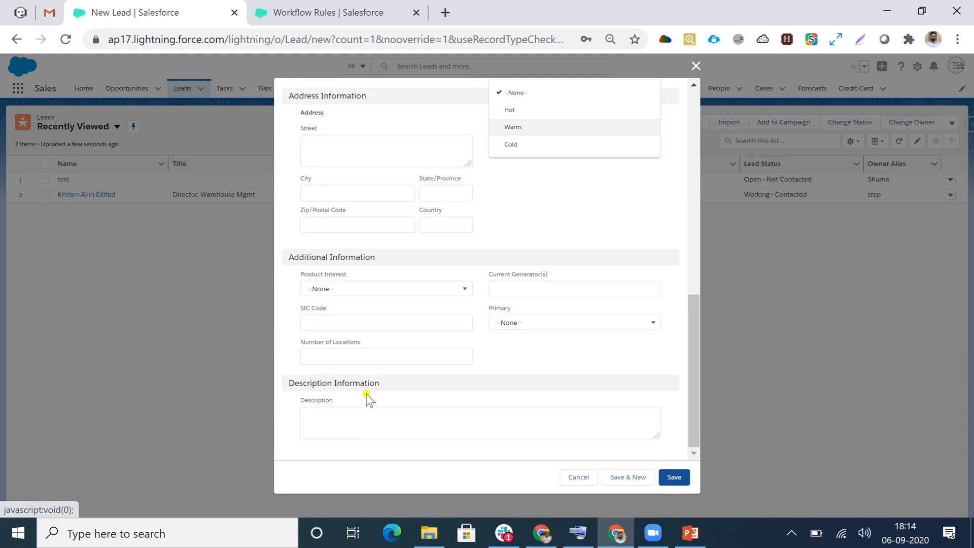
scroll(383, 371, up, 4)
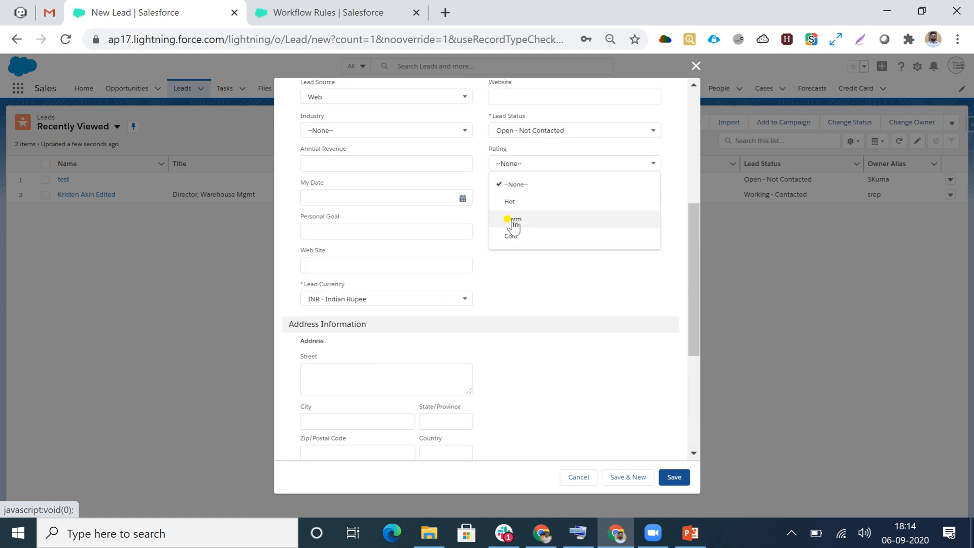
click(512, 202)
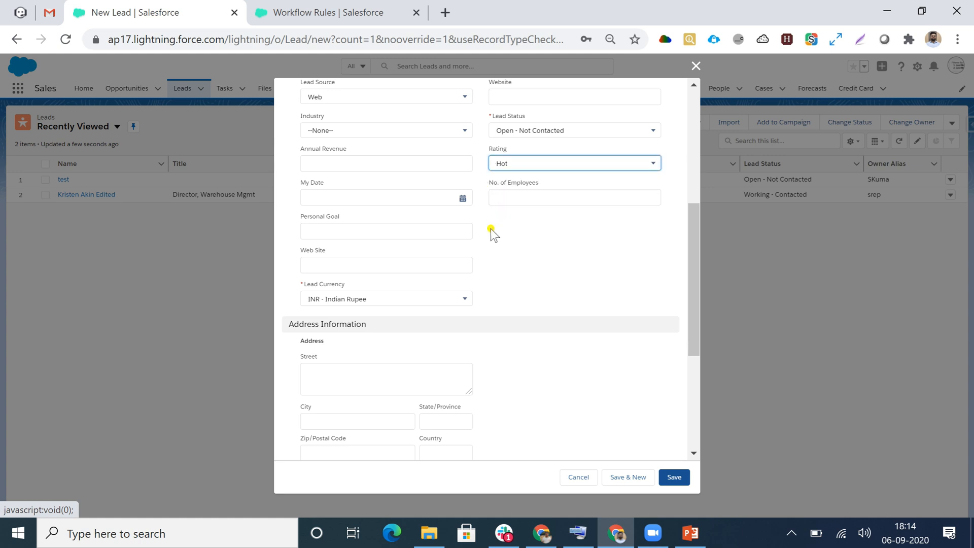
scroll(501, 245, down, 3)
scroll(502, 245, down, 2)
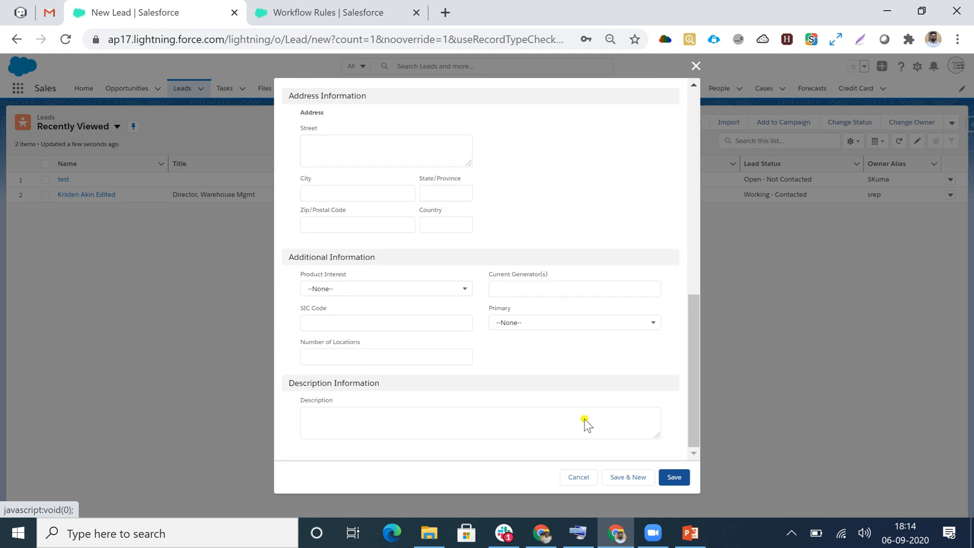
click(674, 477)
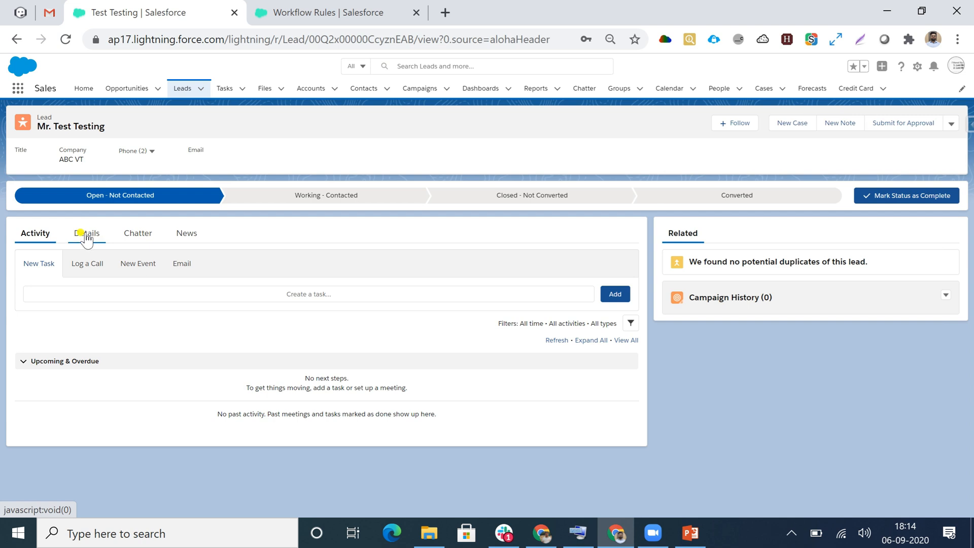
- Check the Description field in the details of the newly saved lead
click(87, 235)
scroll(288, 300, down, 4)
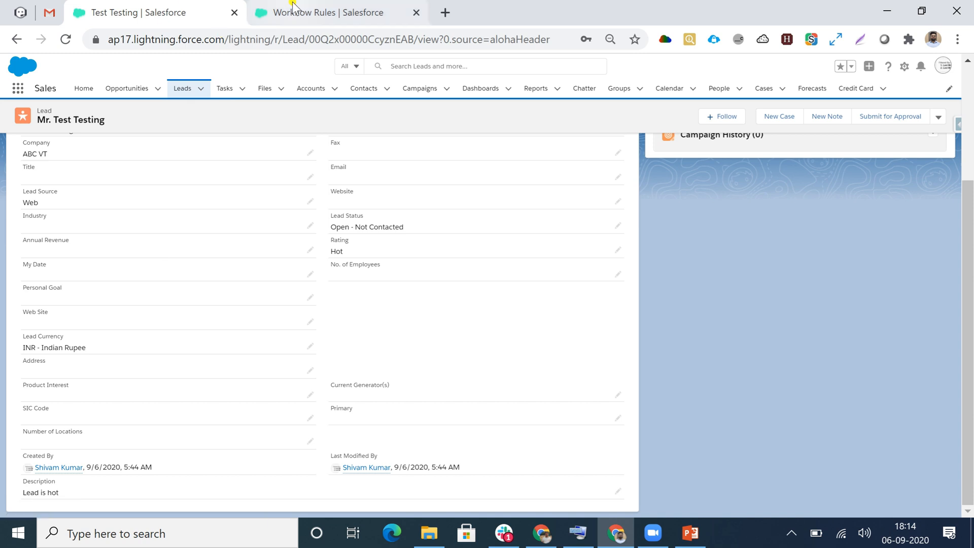
- Set the Update Records workflow rule to evaluate when a record is created, and every time it's edited, and save the rule
click(304, 12)
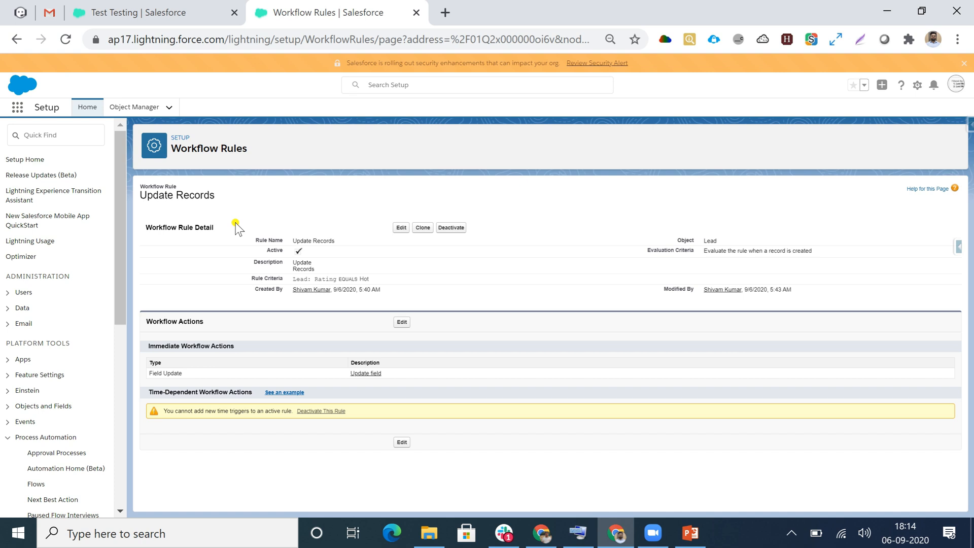
click(401, 227)
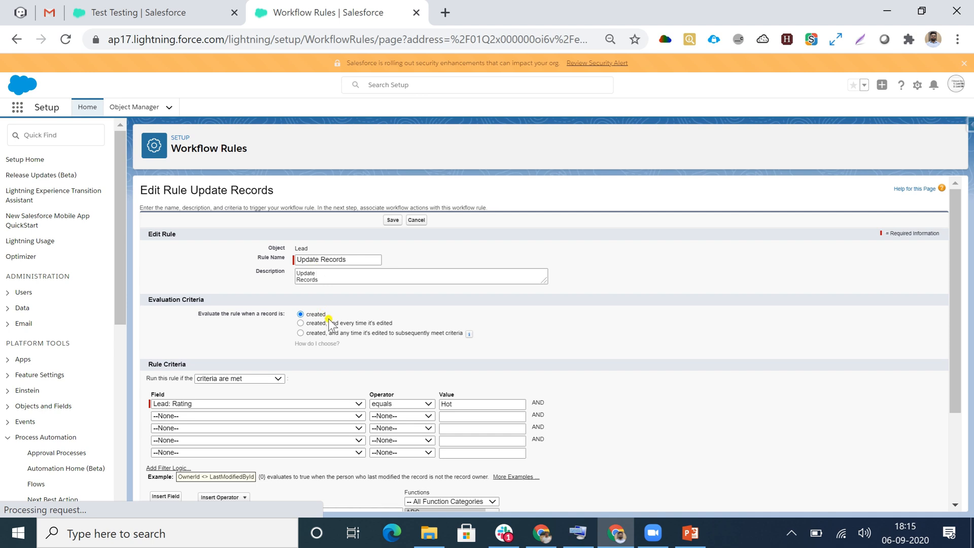
scroll(323, 319, down, 2)
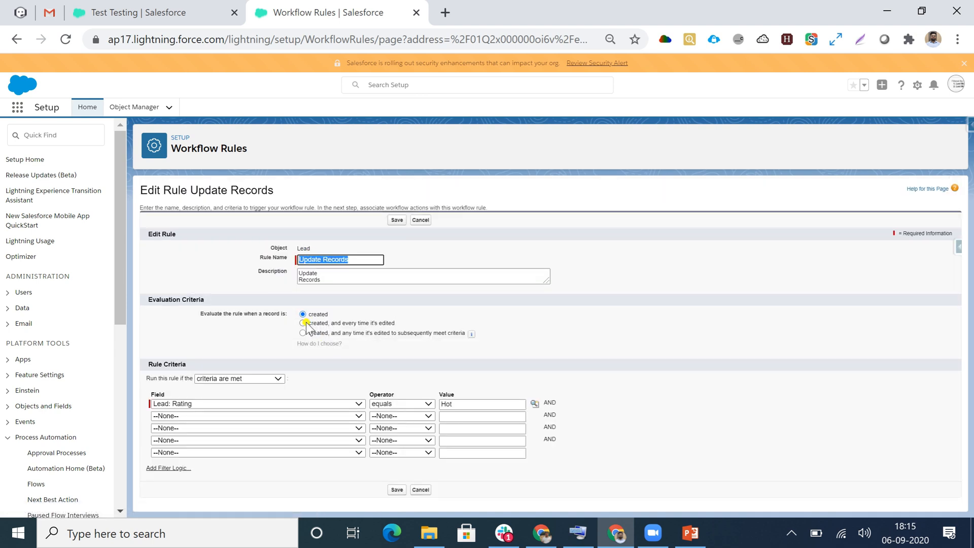
click(303, 324)
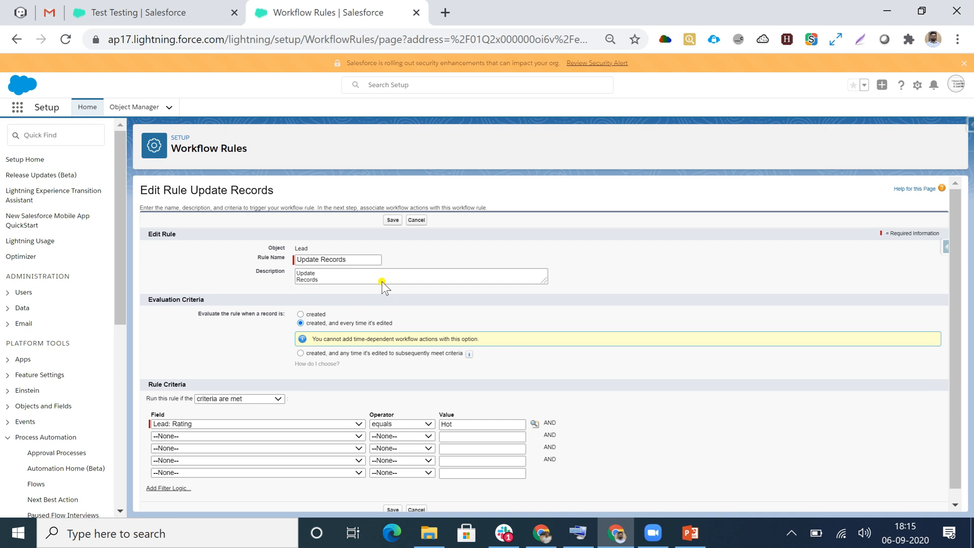
click(393, 221)
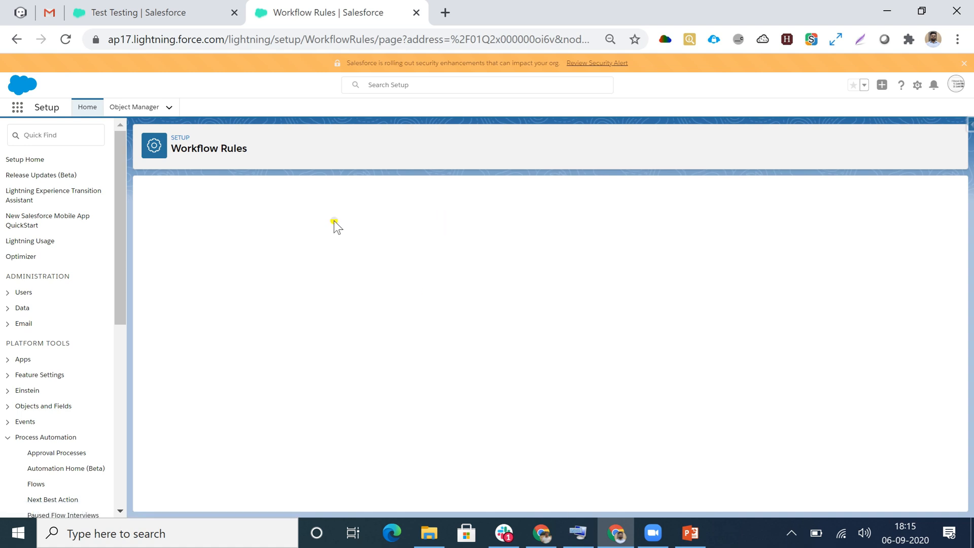
- Start another lead from the Sales app's Leads list with salutation Mr., first name Test and last name Testing2
click(94, 16)
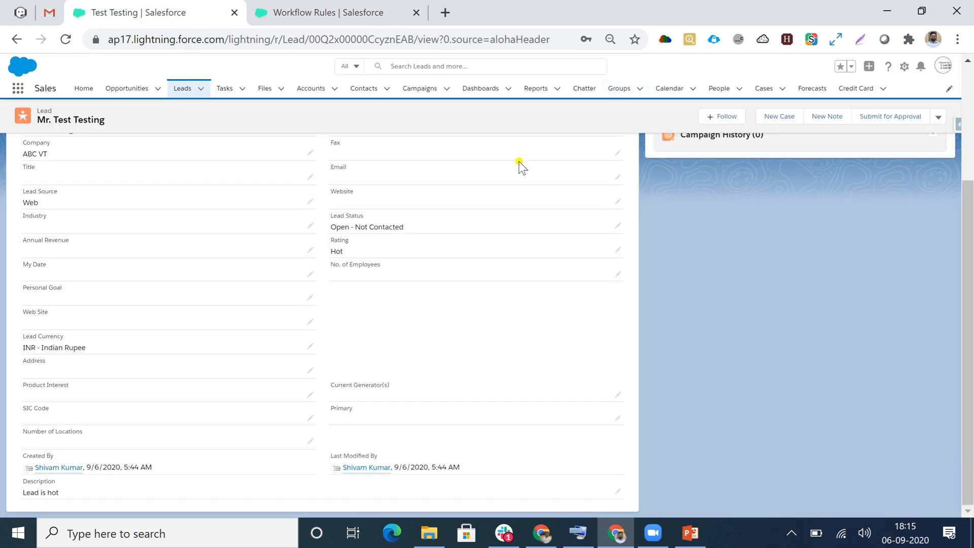
scroll(520, 165, up, 3)
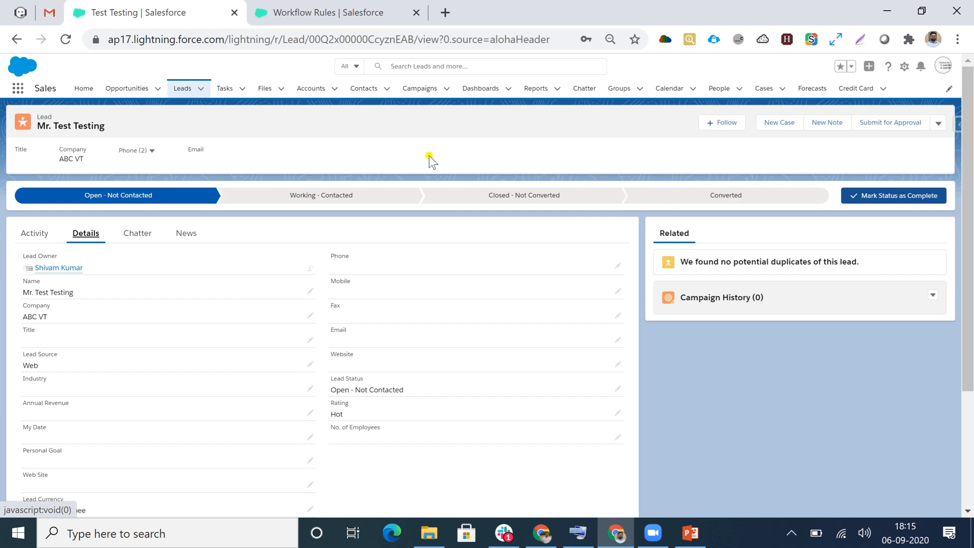
click(182, 89)
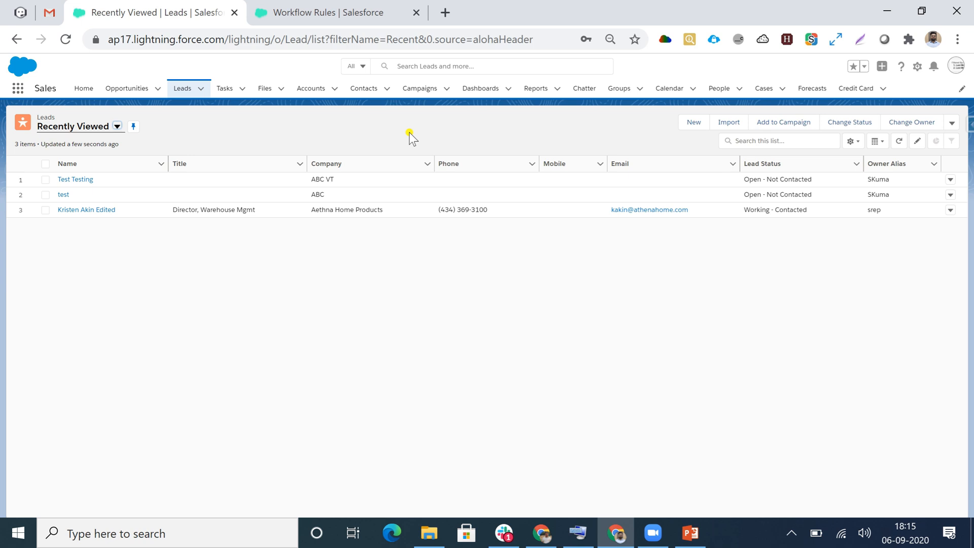
click(695, 123)
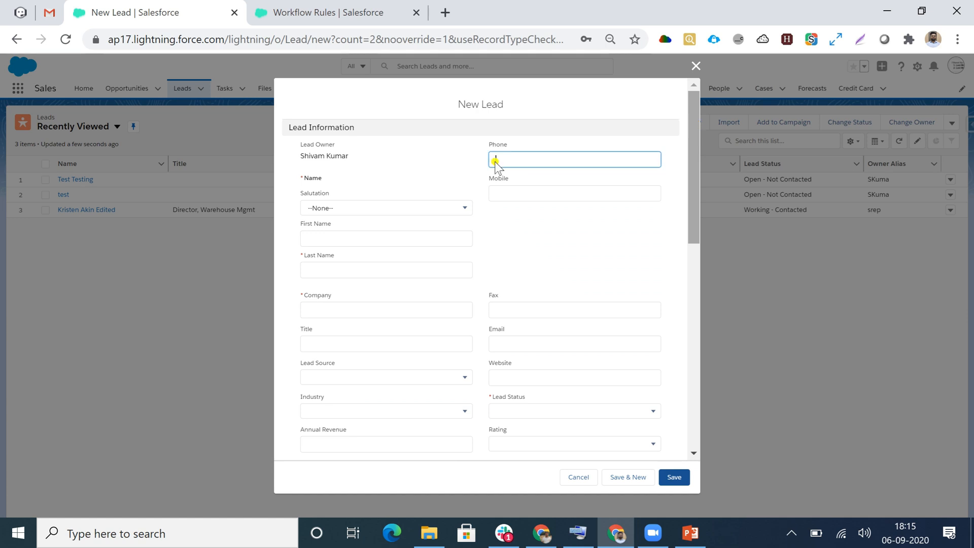
click(319, 209)
click(321, 246)
click(321, 245)
text(Test)
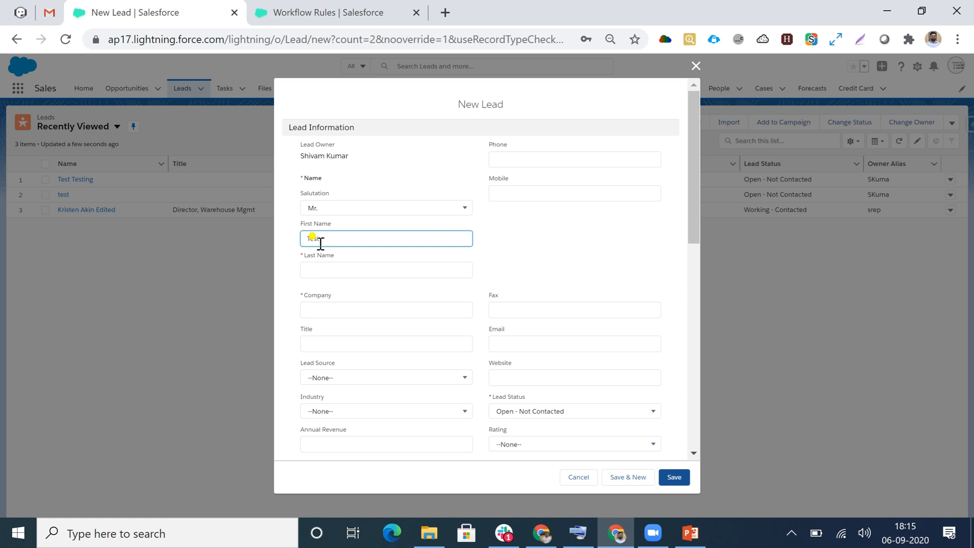
click(316, 272)
text(Testing2)
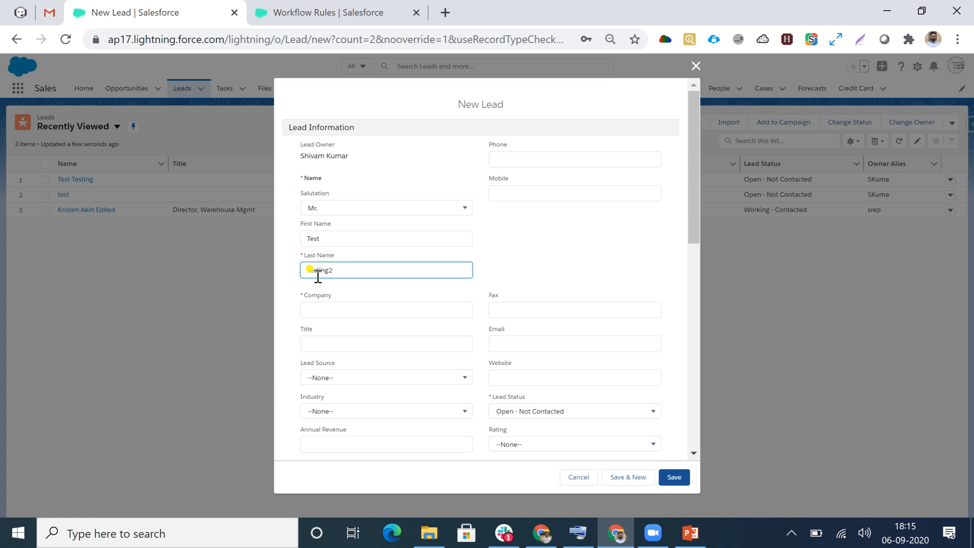
- Set the new lead's company to ABCD and its rating to Warm, and save the record
click(340, 308)
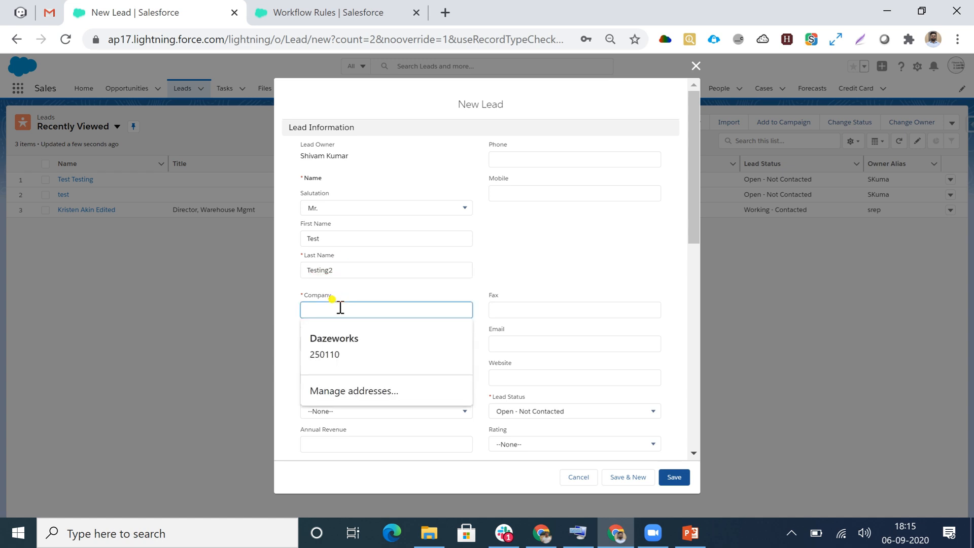
text(ABCD)
scroll(470, 274, down, 5)
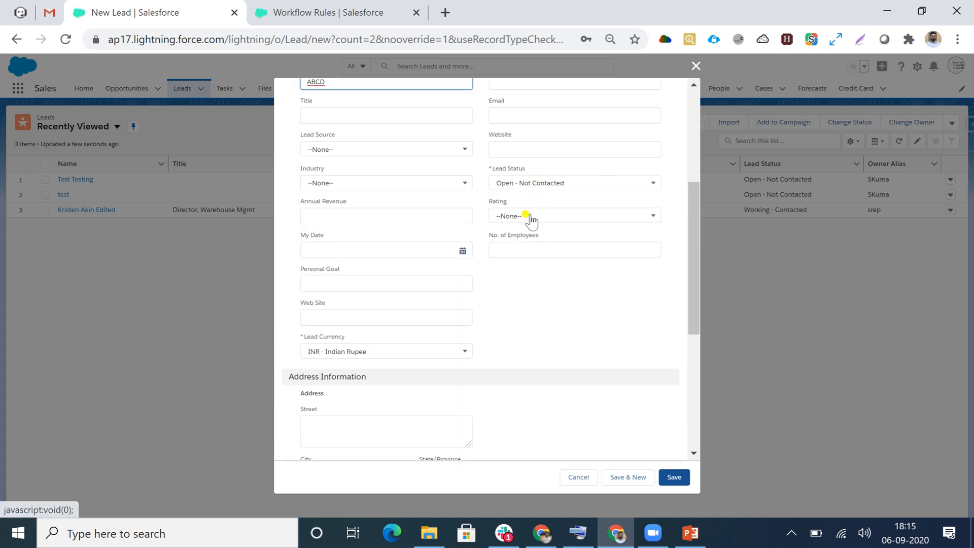
click(523, 217)
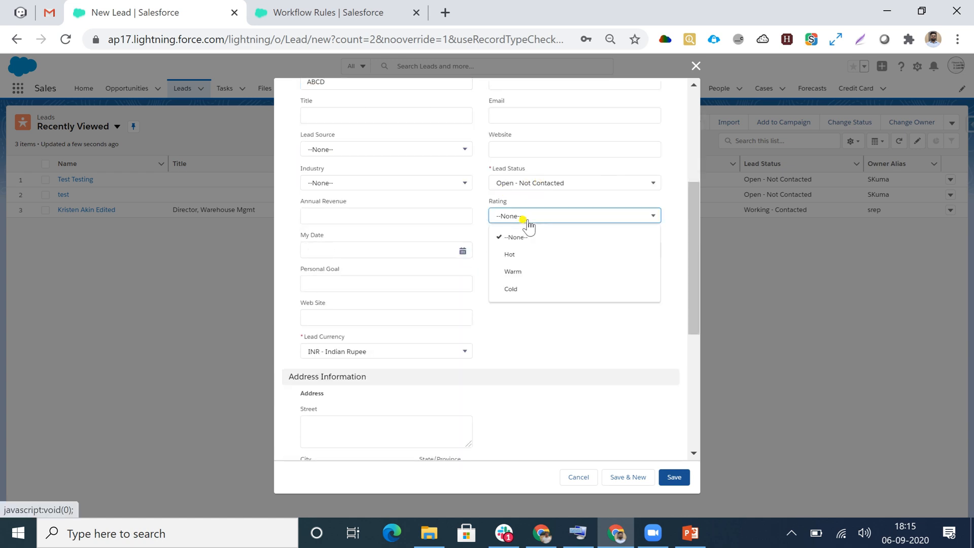
click(523, 272)
scroll(537, 332, down, 3)
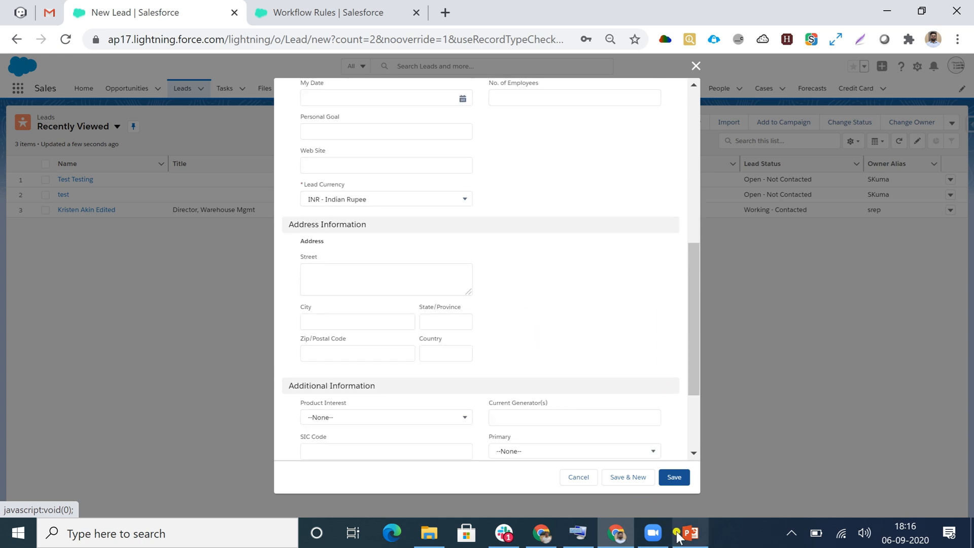
click(673, 480)
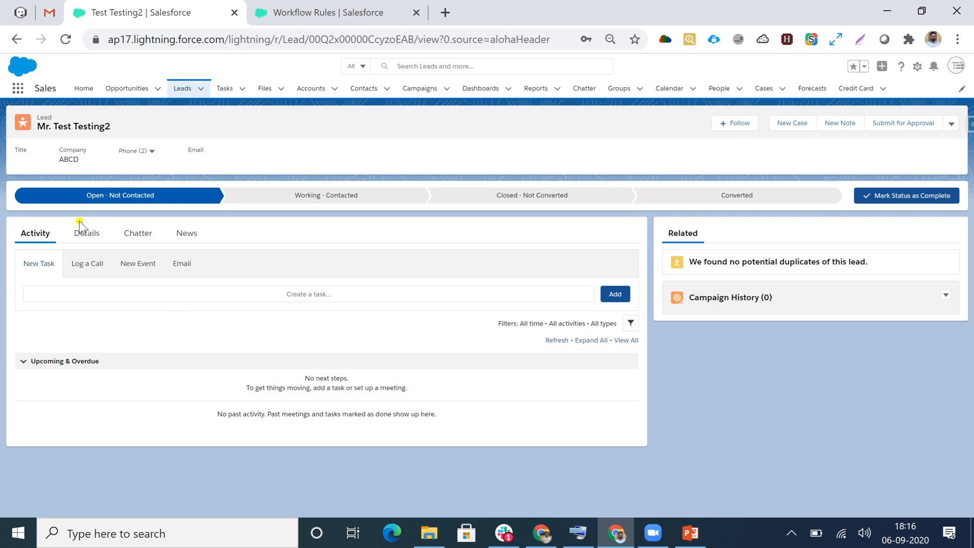
- Review the Rating and Description fields in the Testing2 lead's details
click(77, 236)
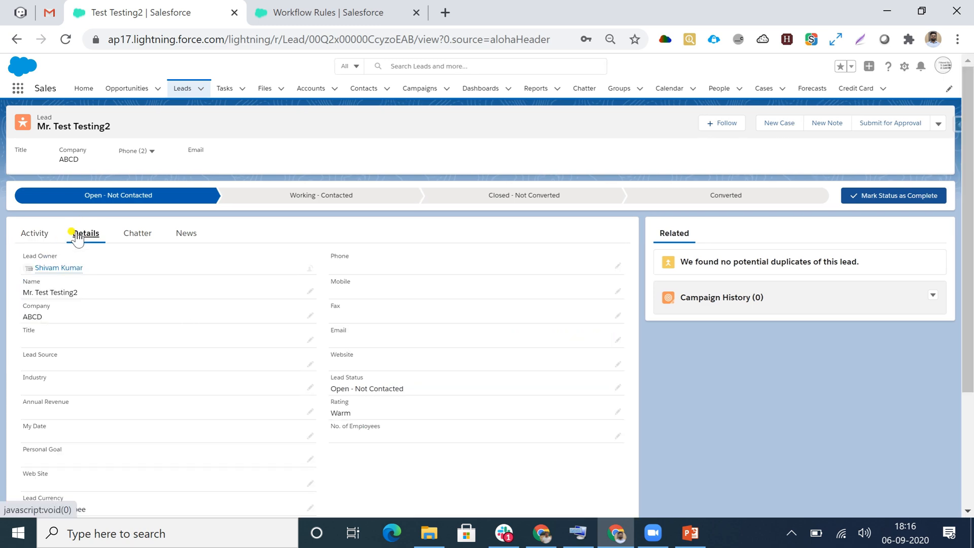
scroll(79, 241, down, 3)
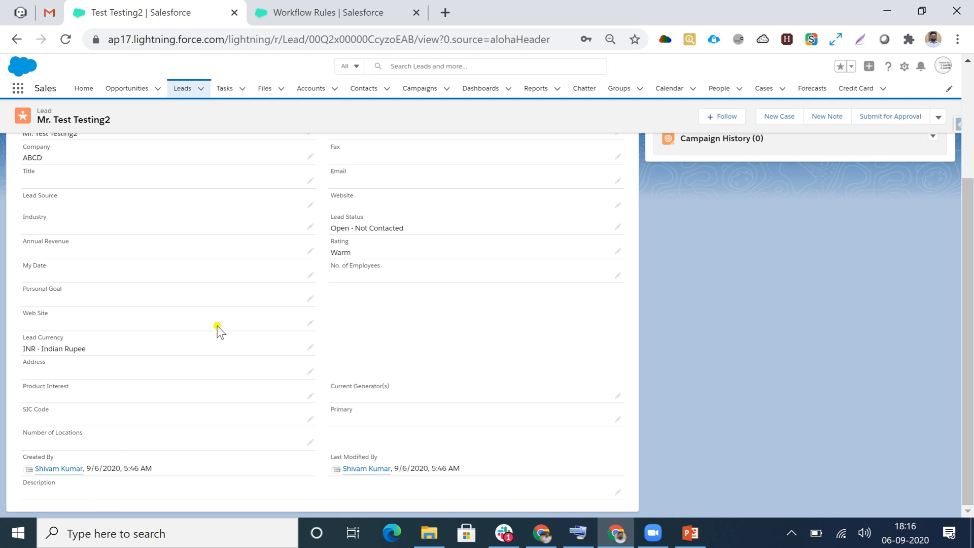
scroll(217, 326, up, 2)
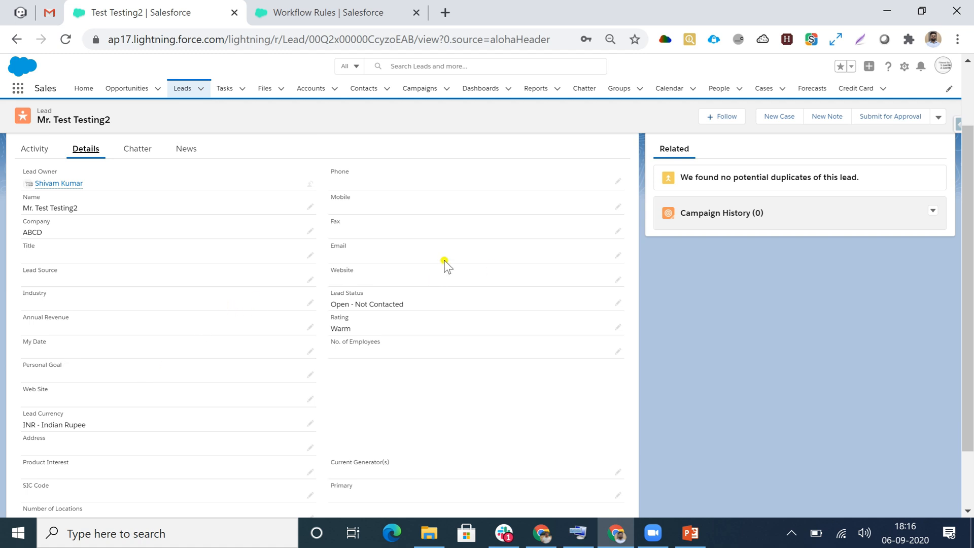
scroll(378, 366, down, 2)
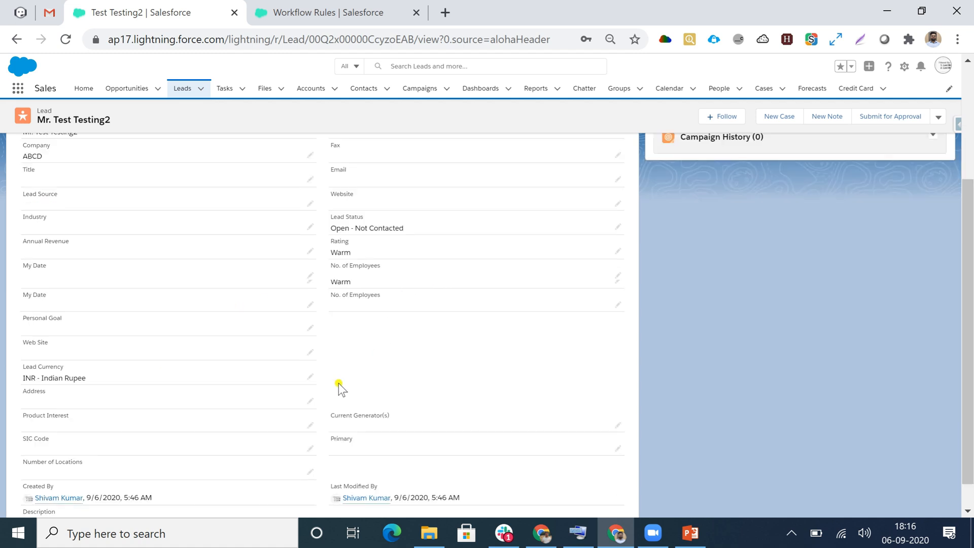
- Change the Testing2 lead's rating to Hot and save the record
click(617, 252)
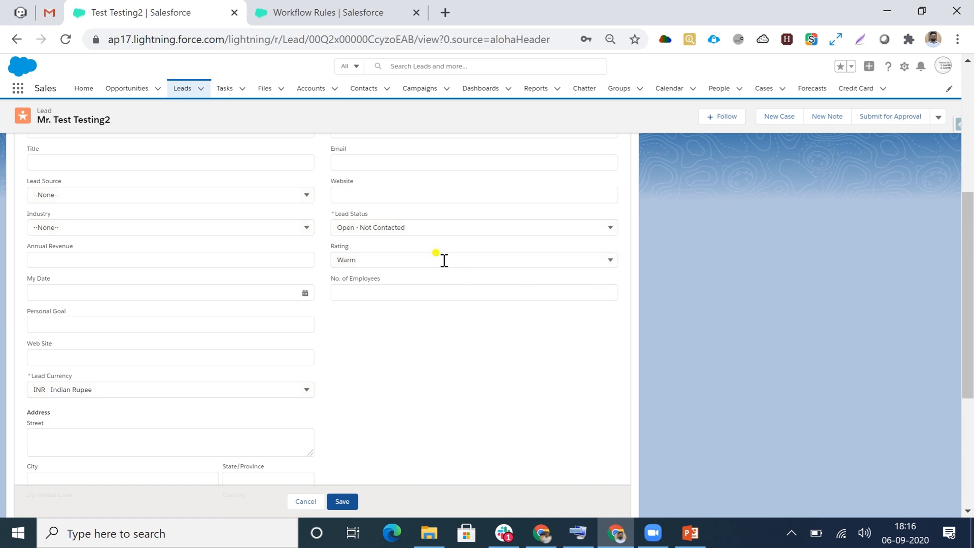
click(431, 257)
click(366, 298)
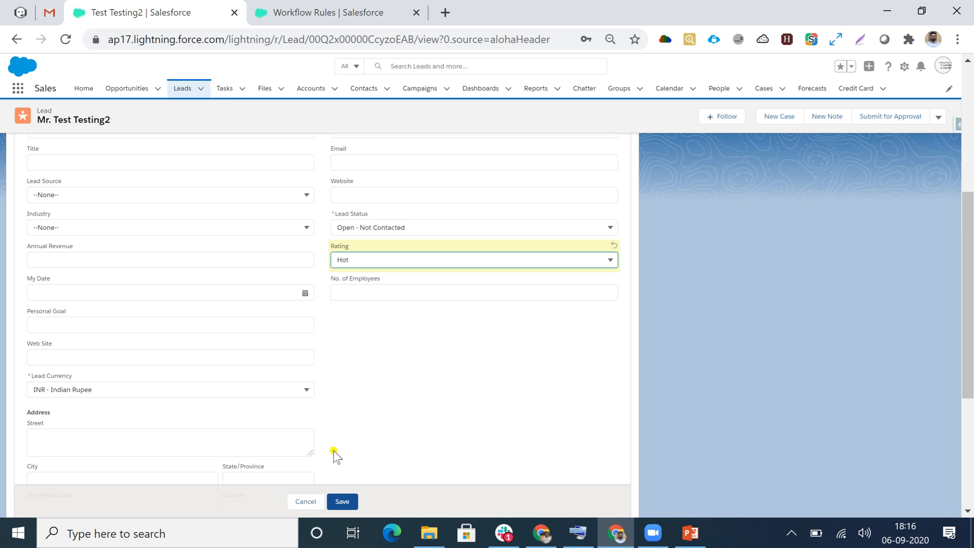
click(340, 501)
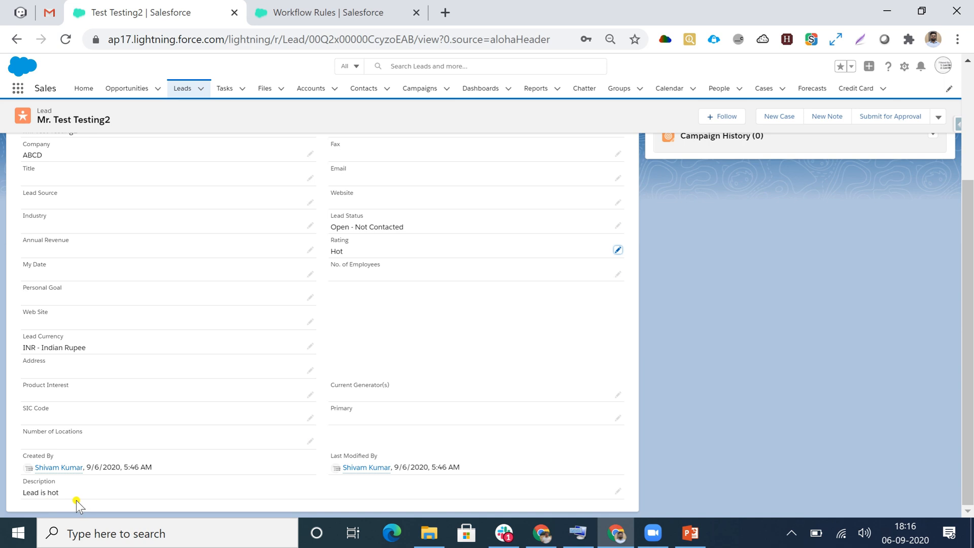
- Add a second criterion, Lead: Country equals India, to the Update Records workflow rule and save the rule
click(338, 12)
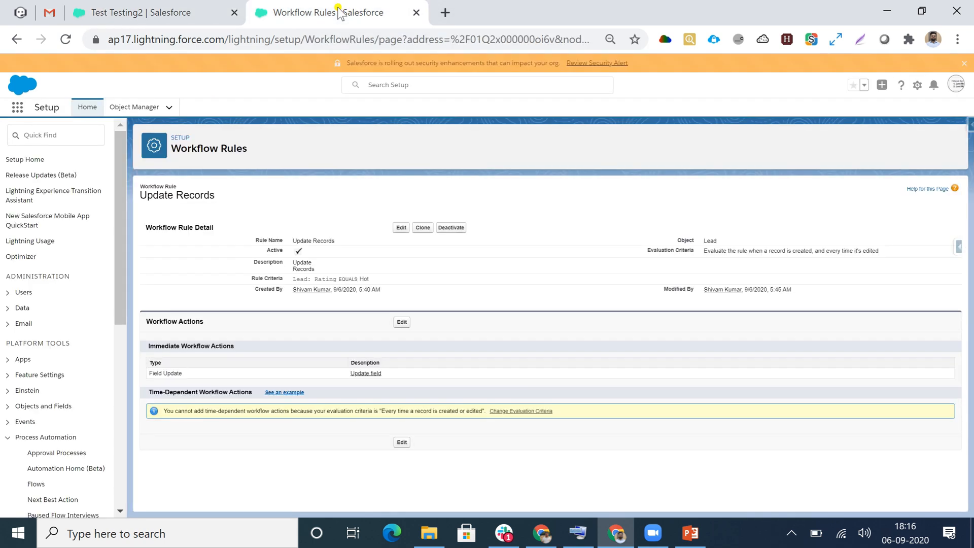
click(399, 229)
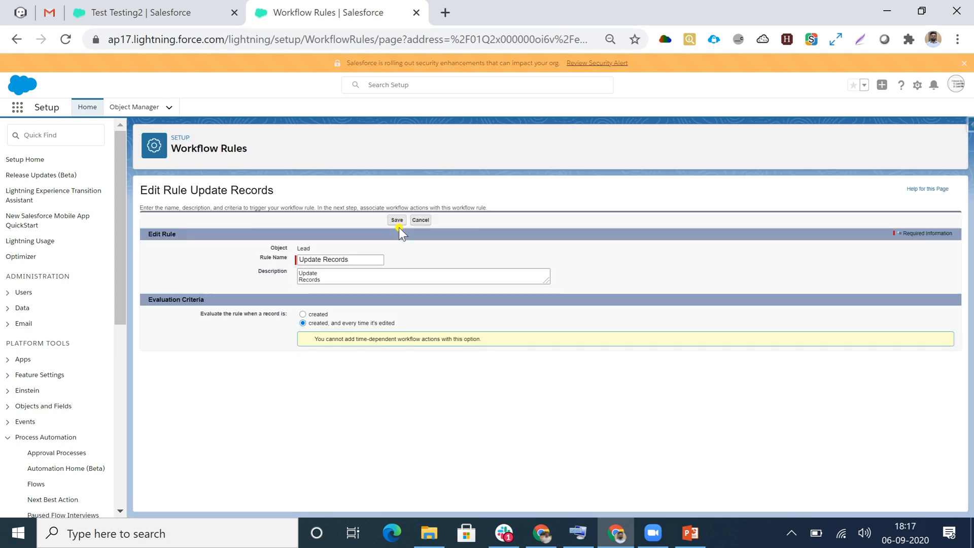
scroll(360, 362, down, 3)
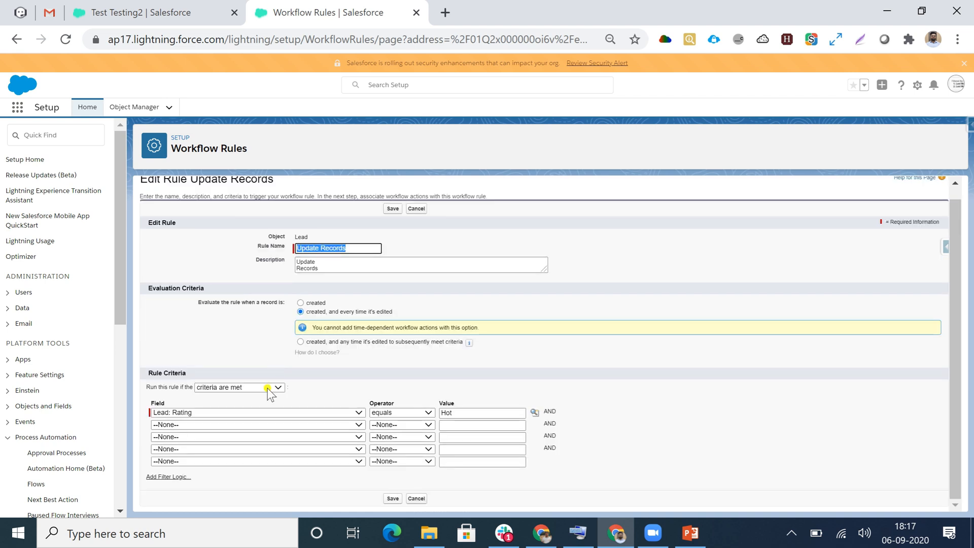
click(256, 425)
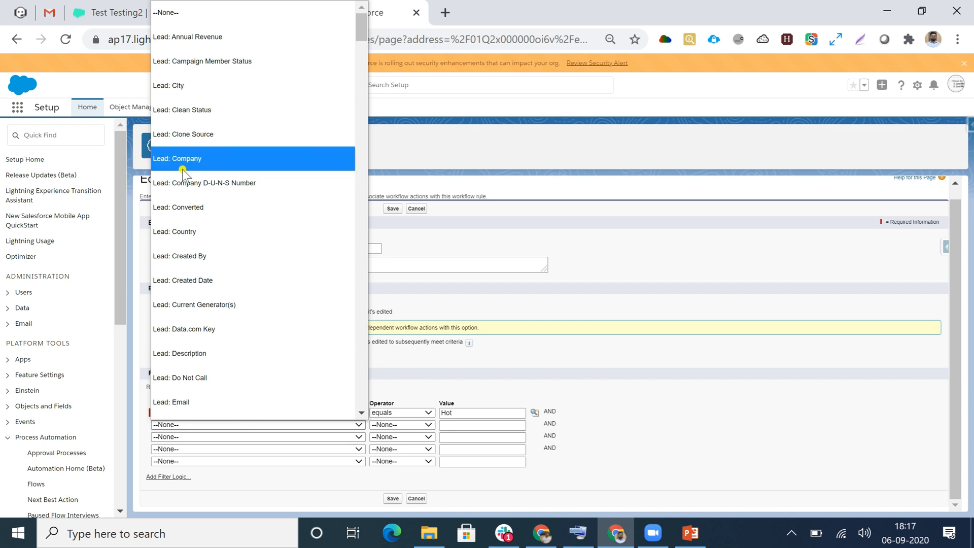
click(184, 233)
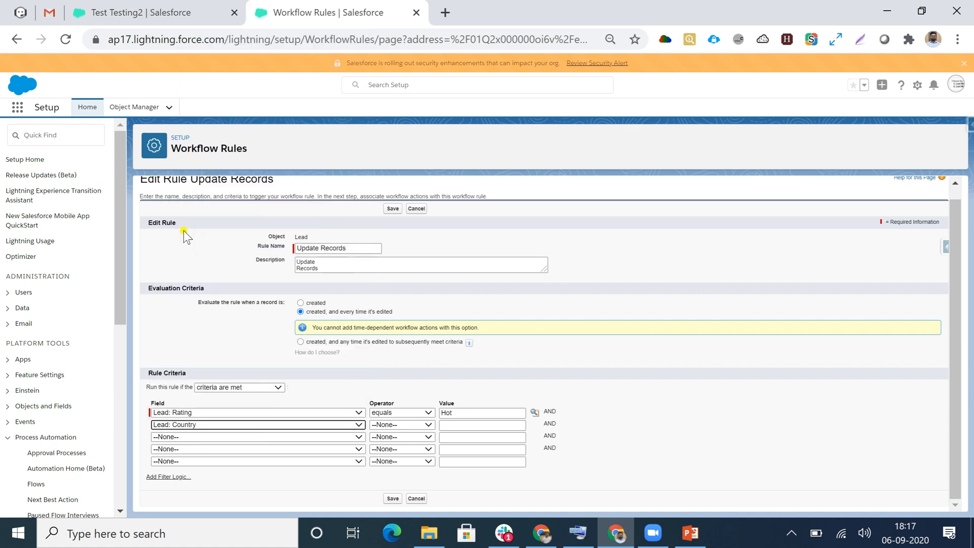
click(402, 425)
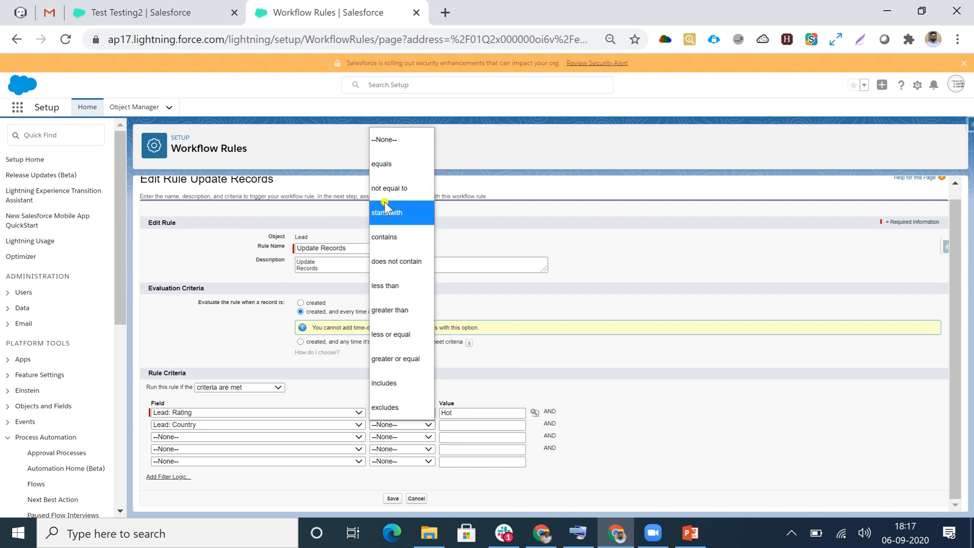
click(384, 165)
click(455, 425)
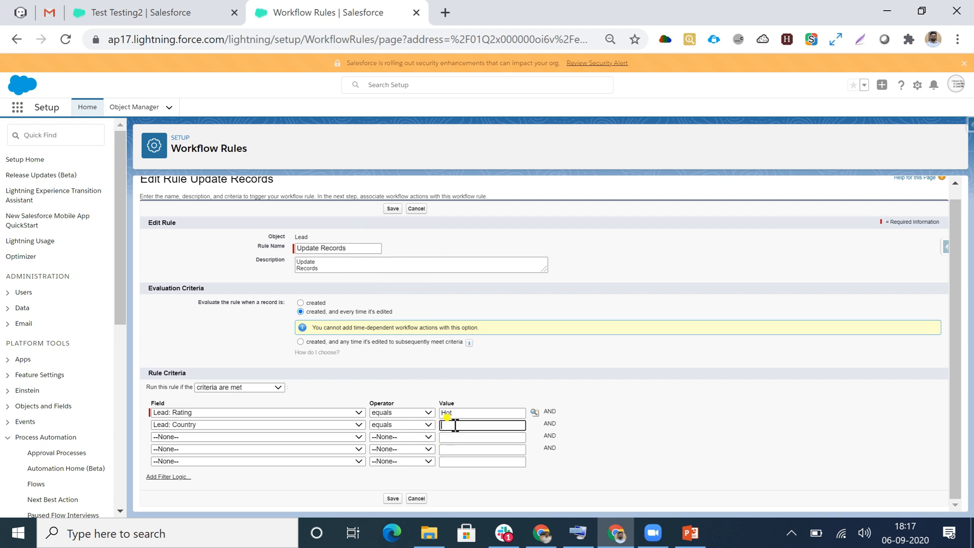
text(India)
click(394, 500)
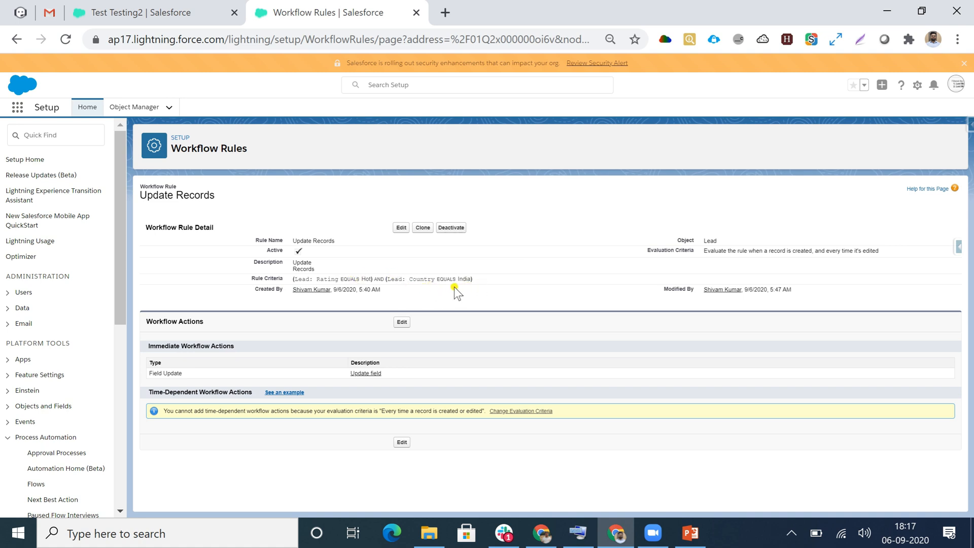
- Start a new lead in the Sales app with salutation Mr., first name Test and last name Testing3
click(130, 12)
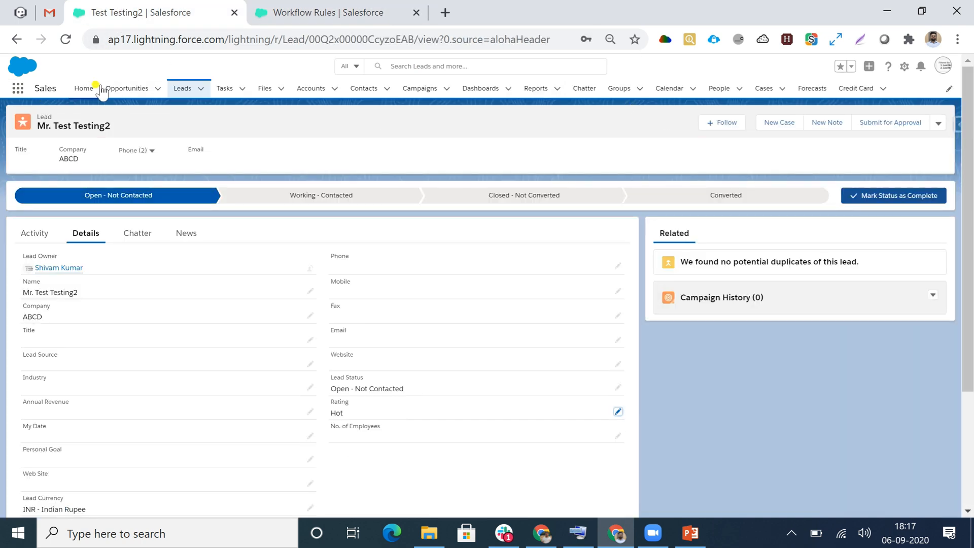
click(175, 90)
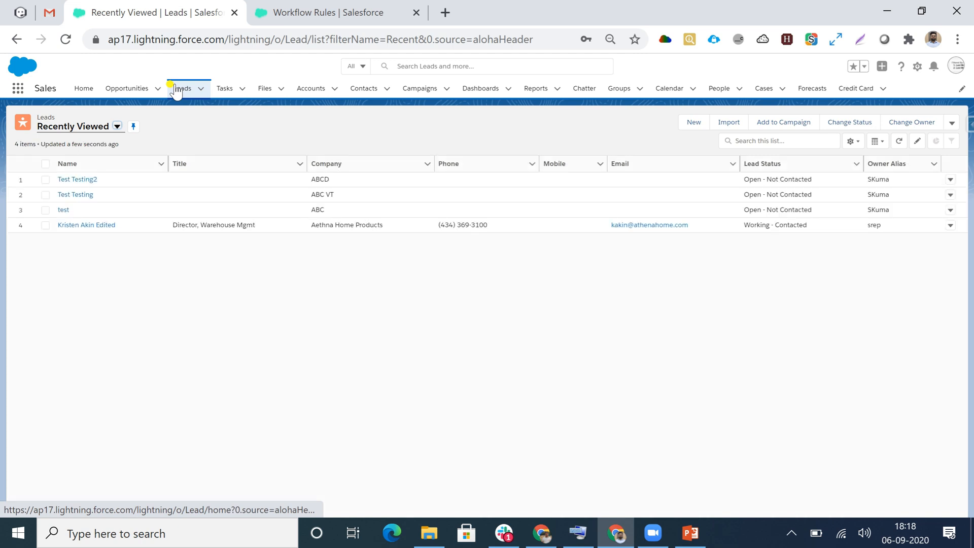
click(695, 124)
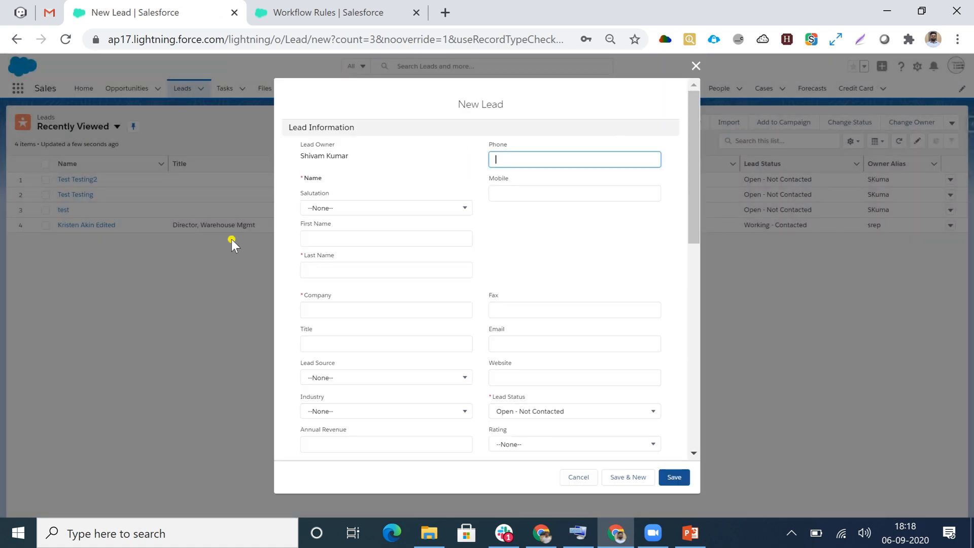
click(312, 209)
click(329, 242)
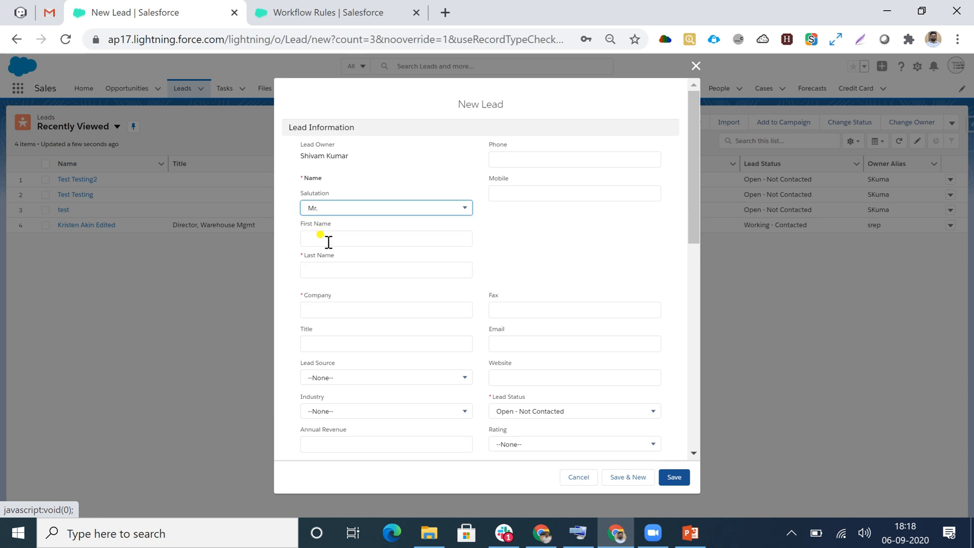
click(327, 240)
text(Ttest)
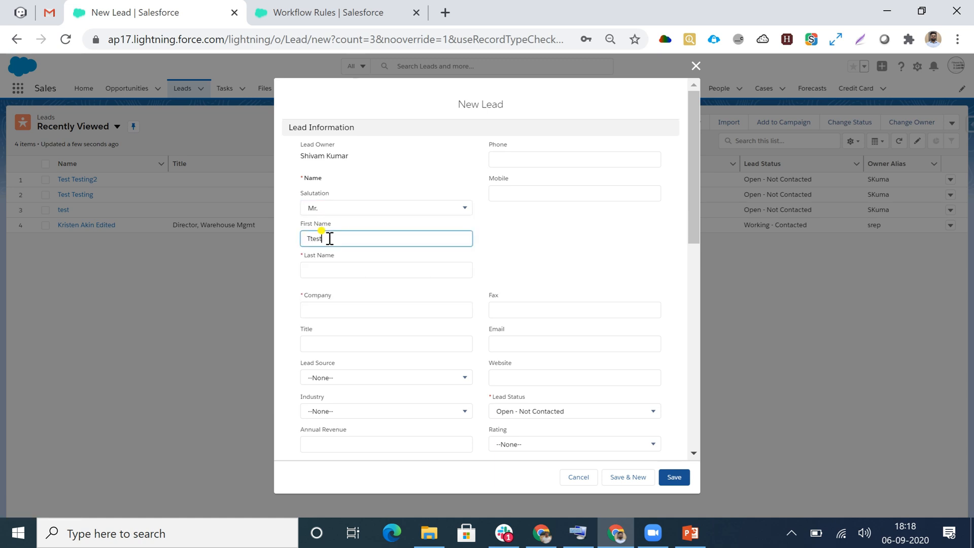
key(BackSpace)
key(BackSpace)
key(BackSpace)
click(324, 269)
text(Testing3)
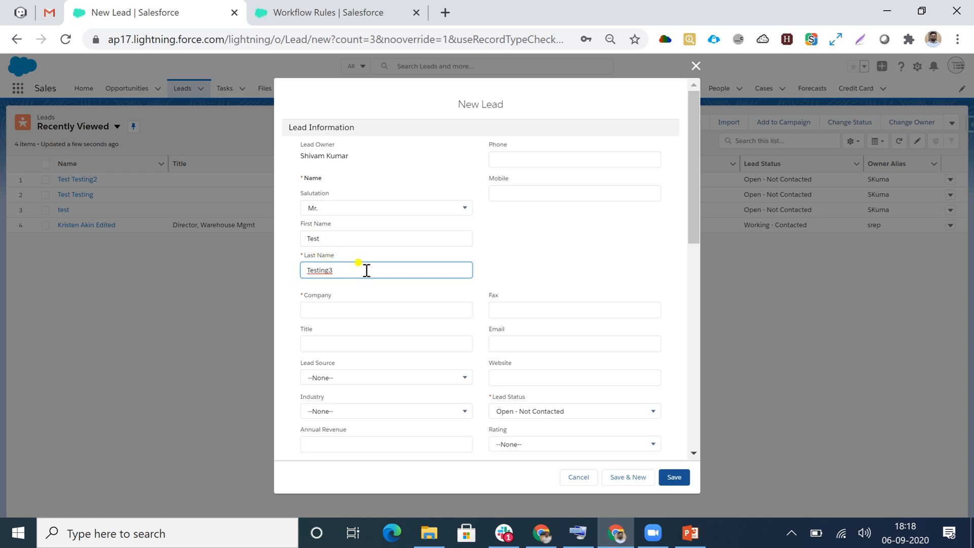
- Set the new lead's company to ABCDF and its rating to Hot, leave the country blank, and save the record
click(346, 308)
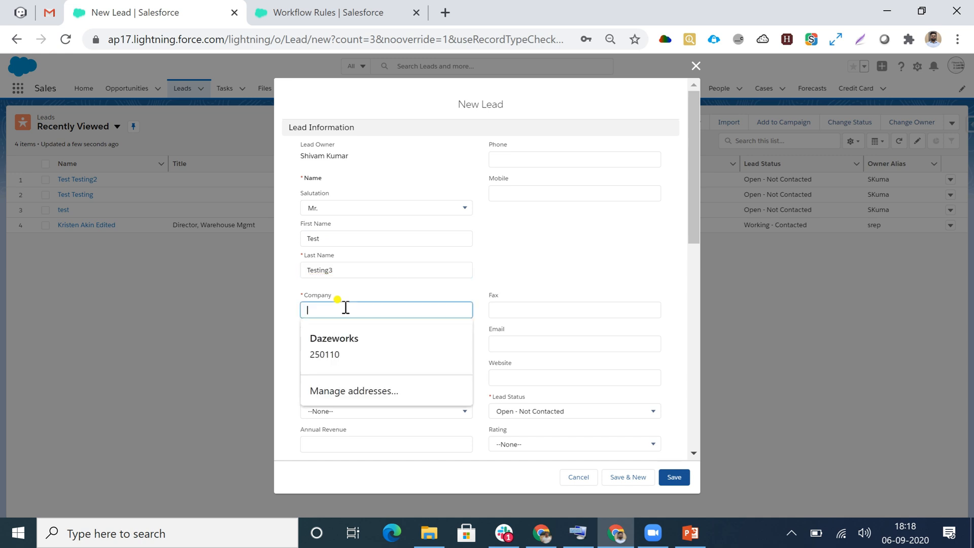
text(ABCDF)
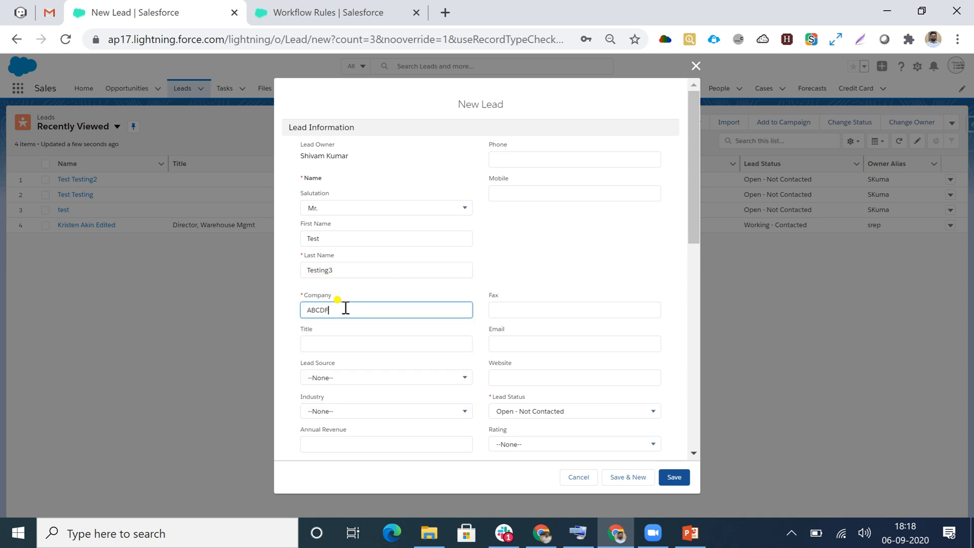
scroll(450, 272, down, 3)
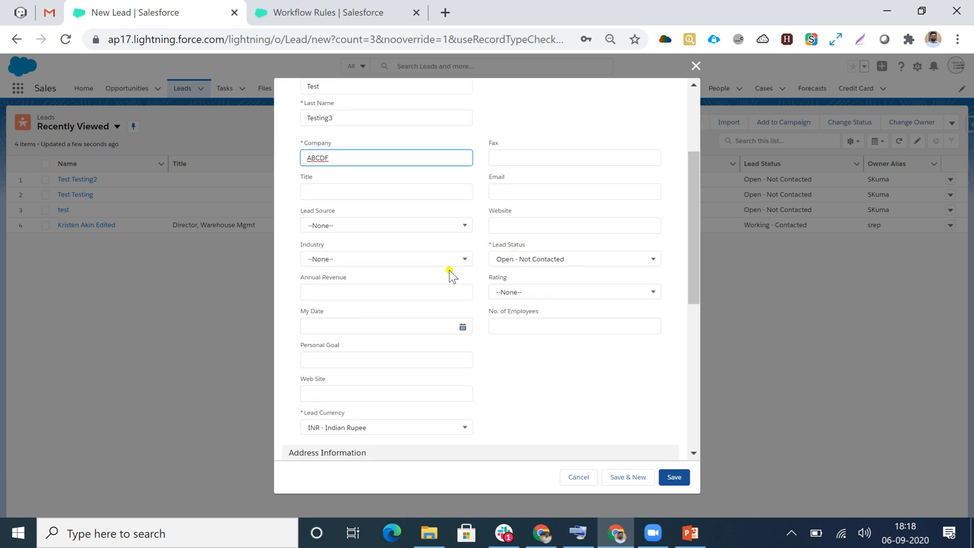
click(547, 297)
click(547, 297)
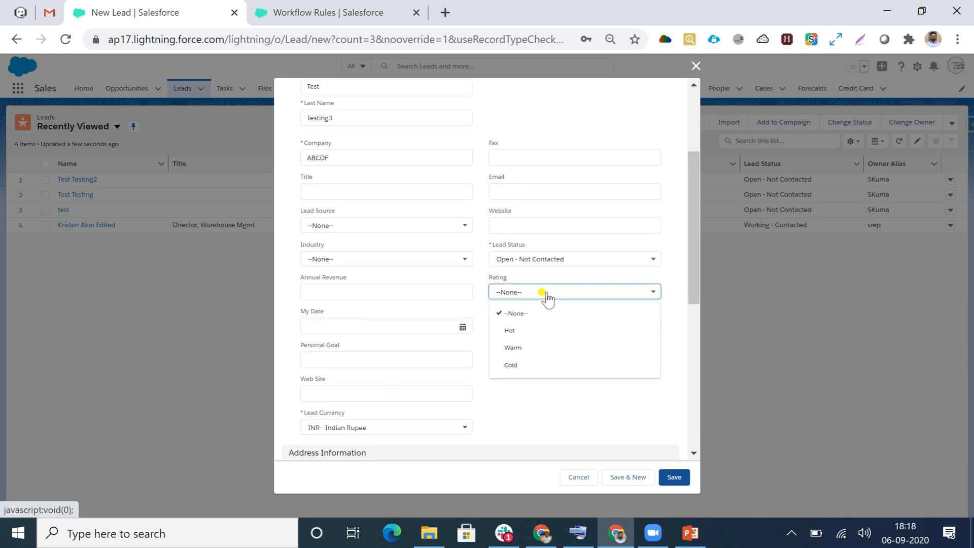
click(505, 332)
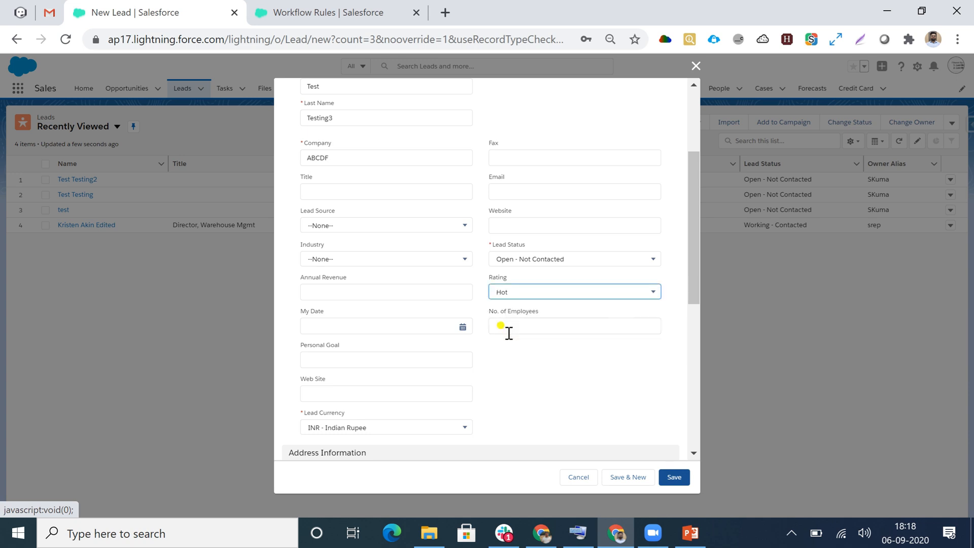
scroll(385, 374, down, 5)
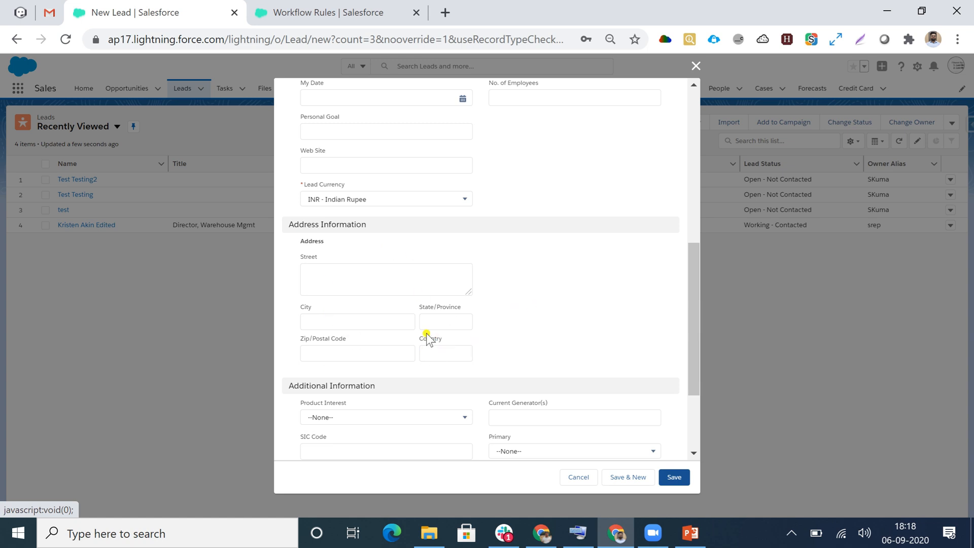
scroll(509, 335, down, 3)
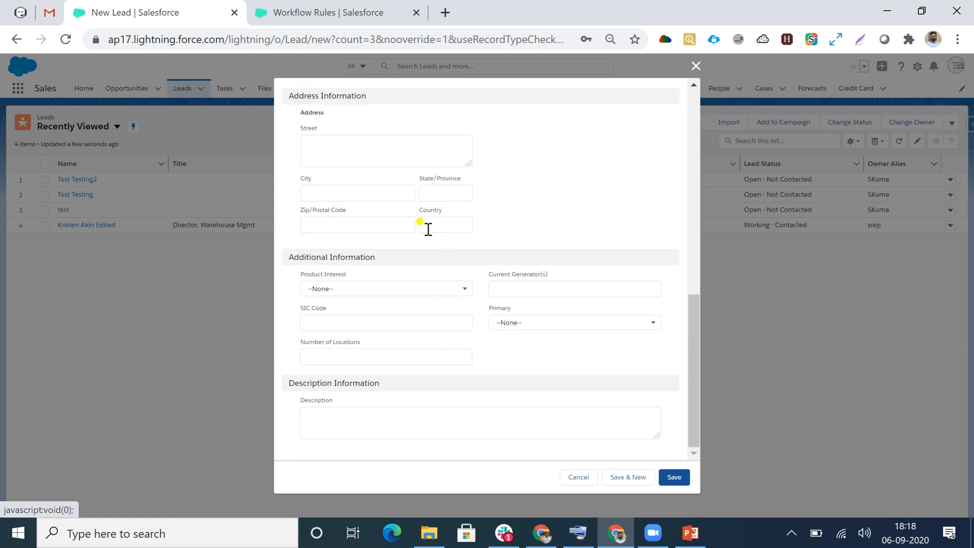
click(674, 478)
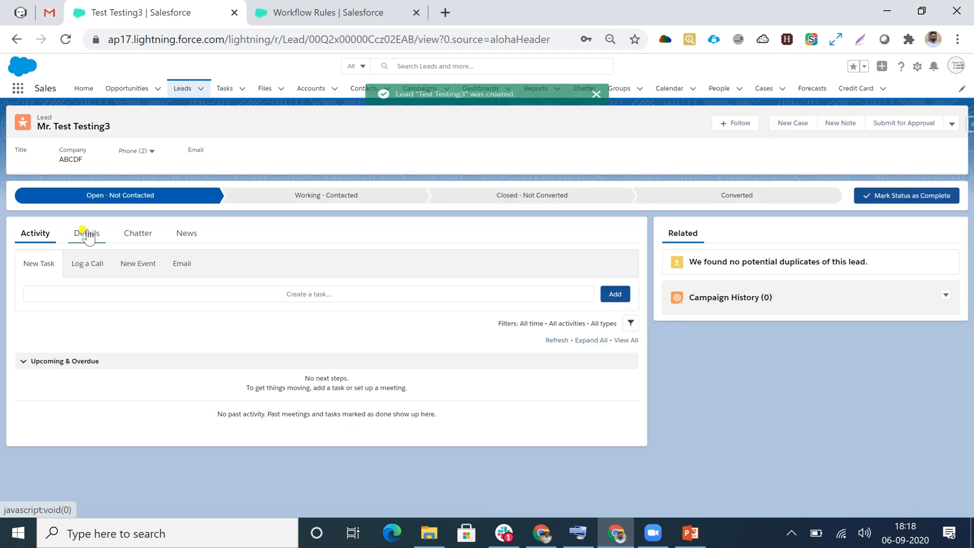
- Review the Rating, Address and Description fields in the Testing3 lead's details
click(86, 235)
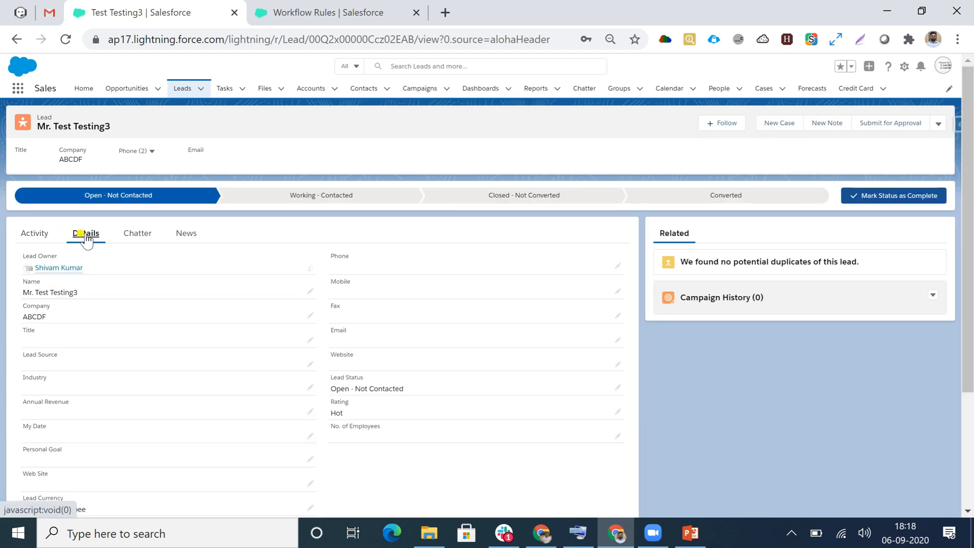
scroll(88, 241, down, 3)
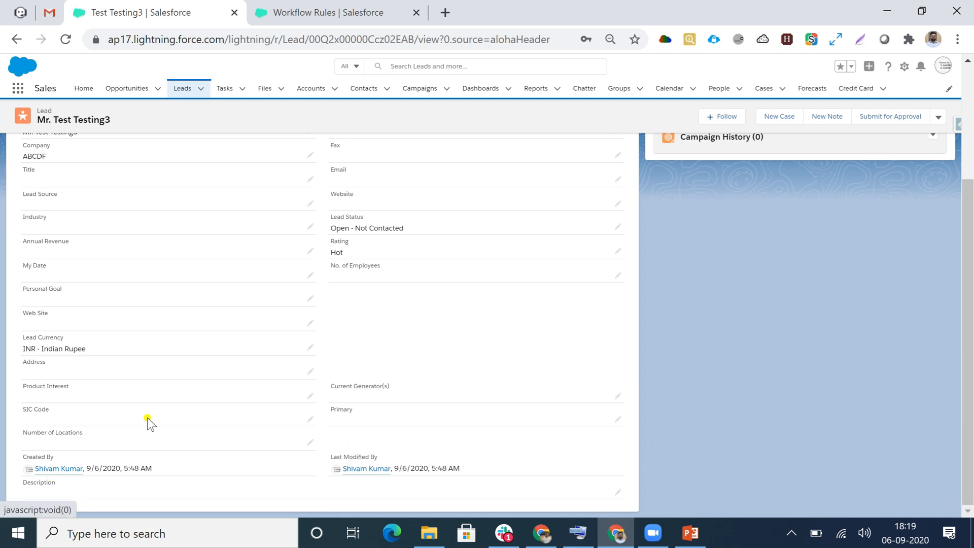
scroll(151, 399, up, 3)
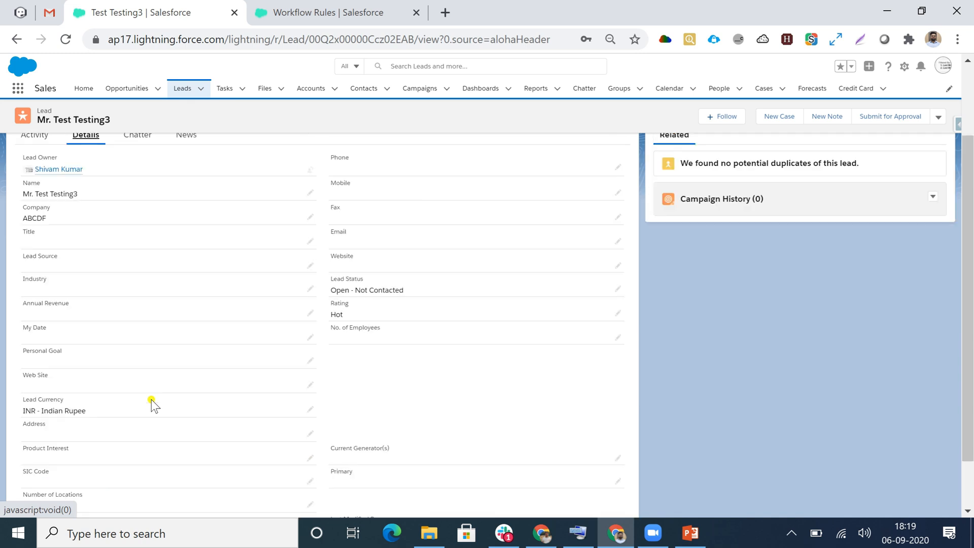
- Set the Testing3 lead's country to India, save the record, and check its Description field
click(939, 117)
click(884, 191)
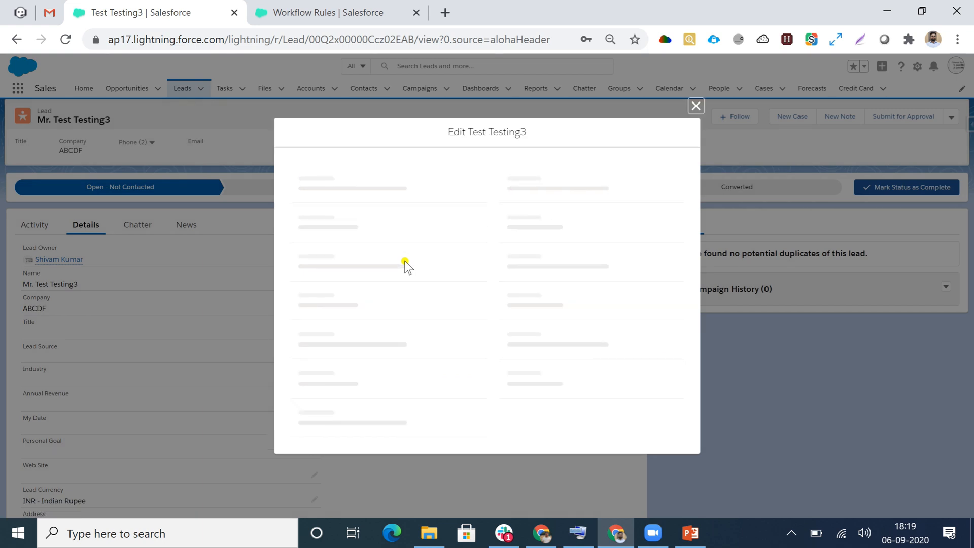
scroll(406, 265, down, 10)
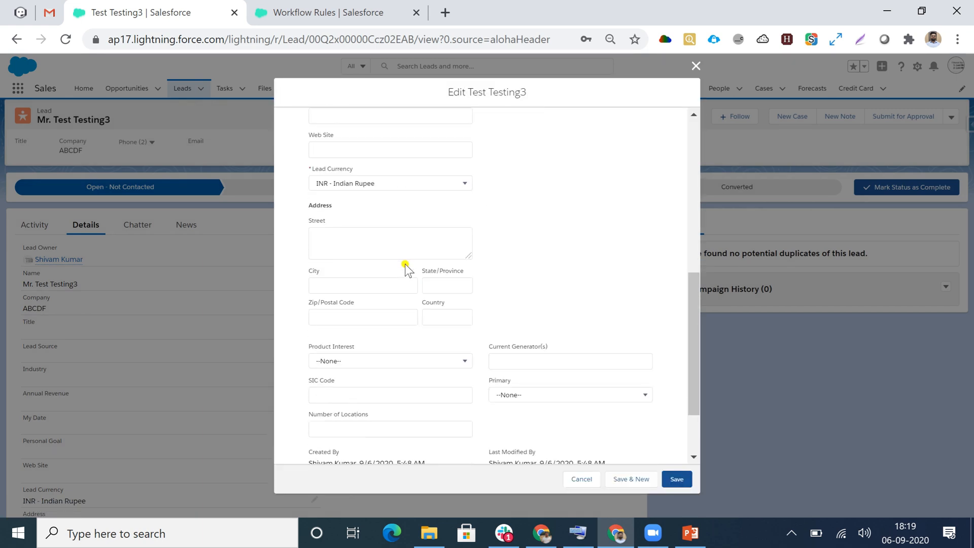
click(445, 240)
text(India)
click(518, 298)
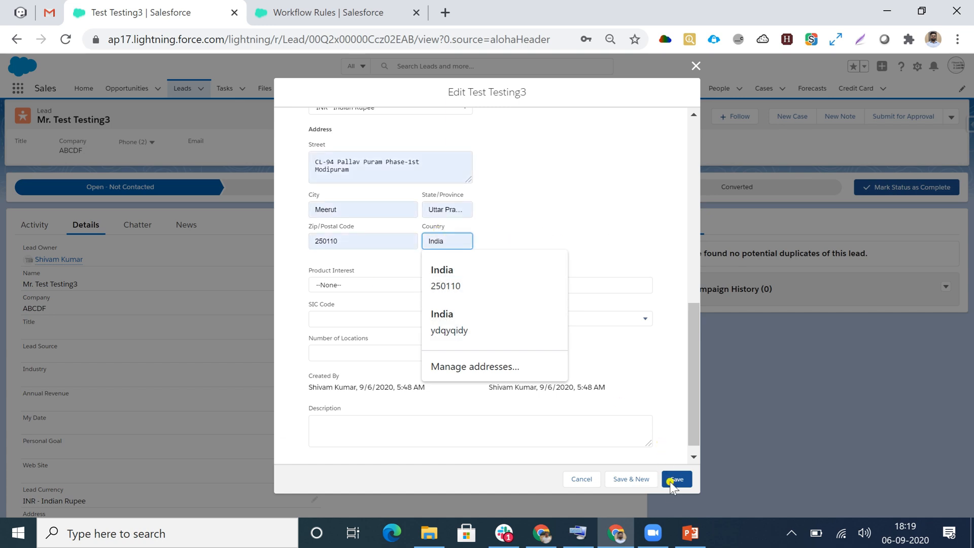
click(675, 478)
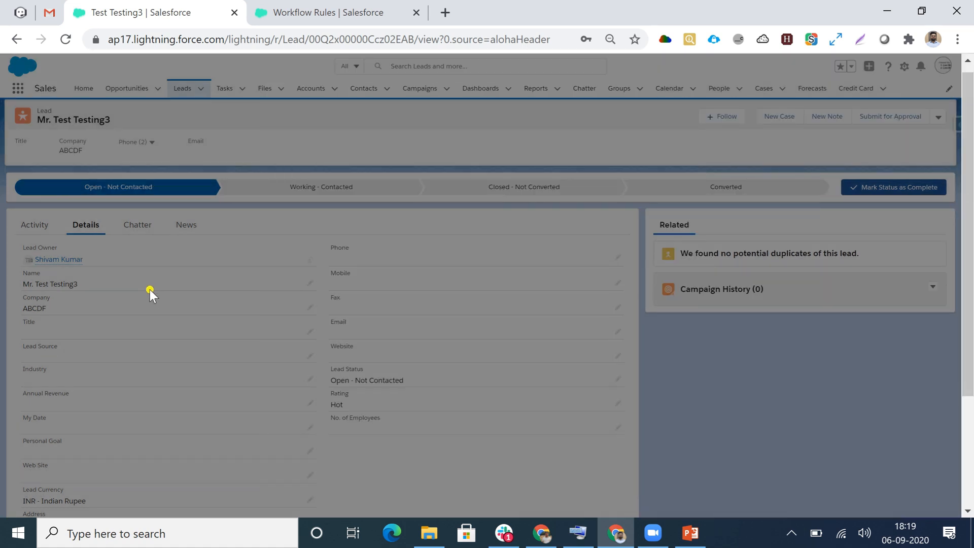
scroll(151, 307, down, 3)
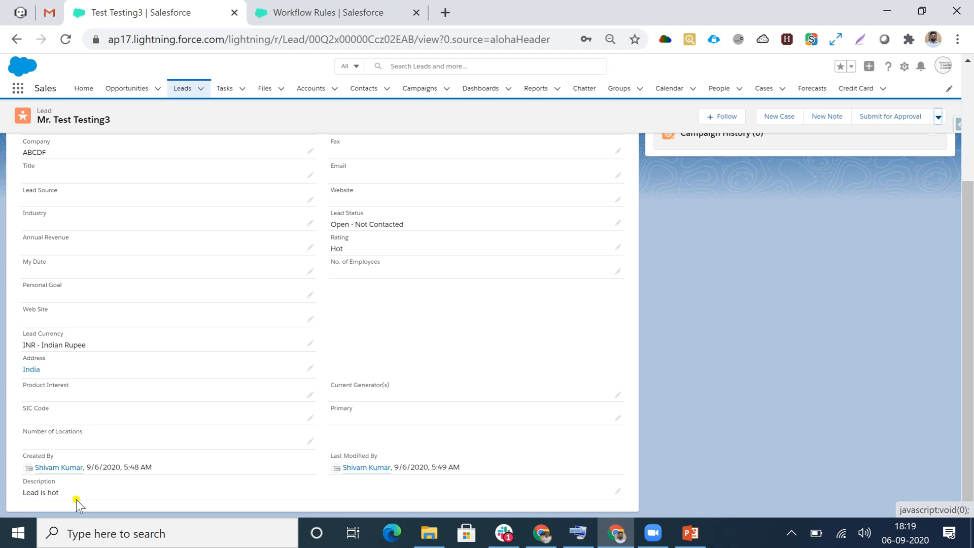
- Open the Update Records workflow rule for editing and add filter logic to its rule criteria
click(322, 6)
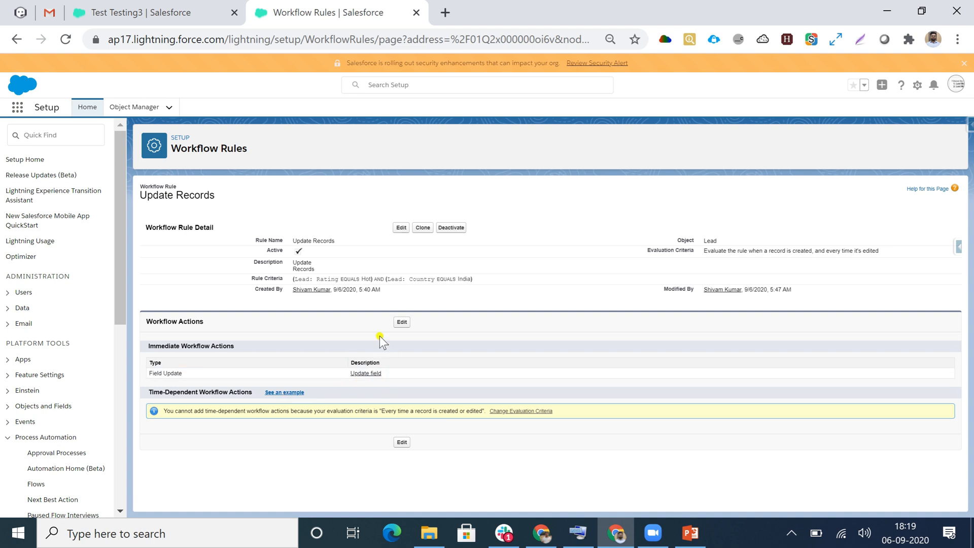
click(401, 228)
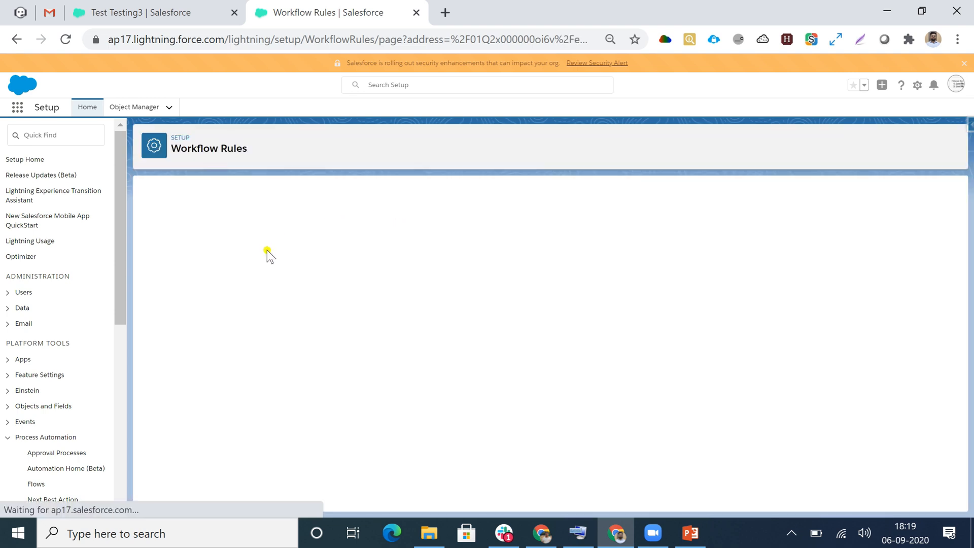
scroll(248, 386, down, 2)
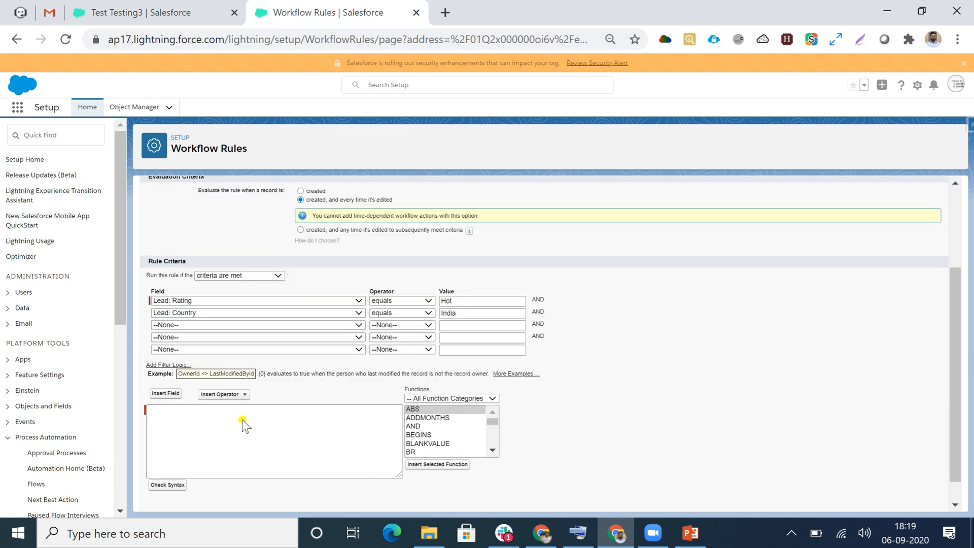
scroll(245, 355, down, 1)
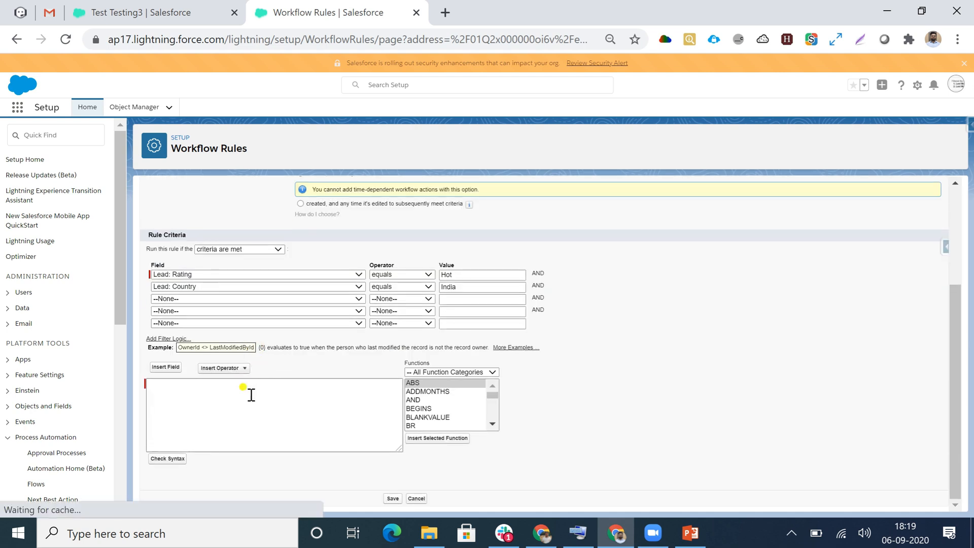
scroll(254, 392, up, 3)
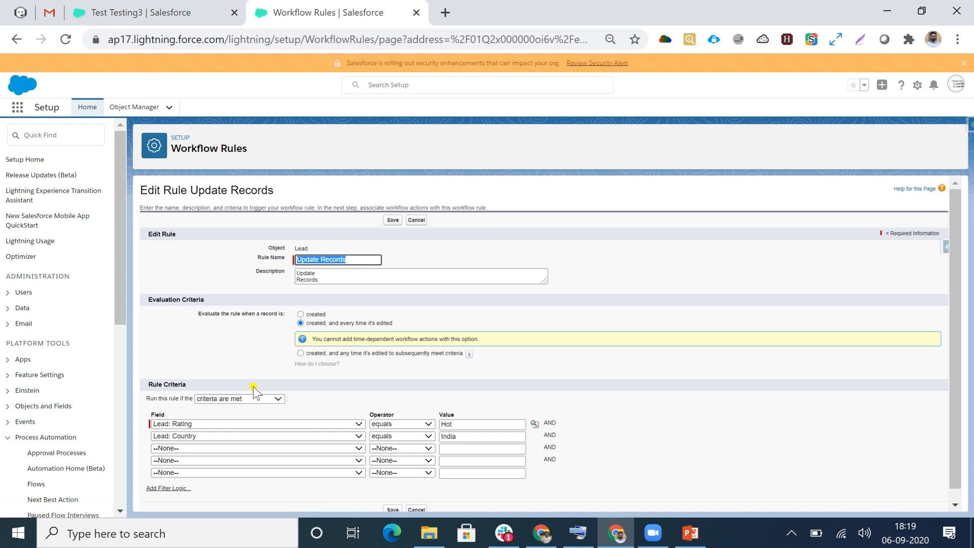
scroll(285, 404, down, 1)
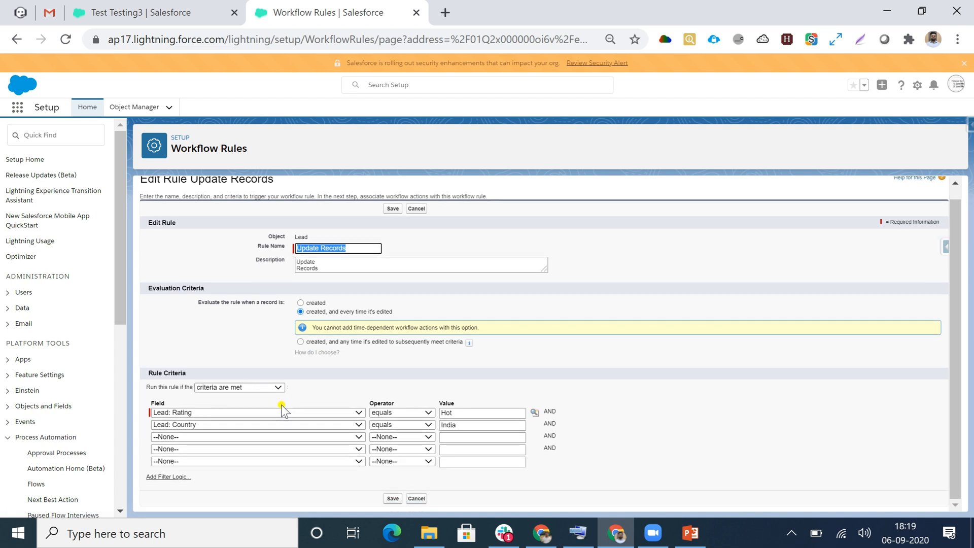
scroll(265, 381, up, 1)
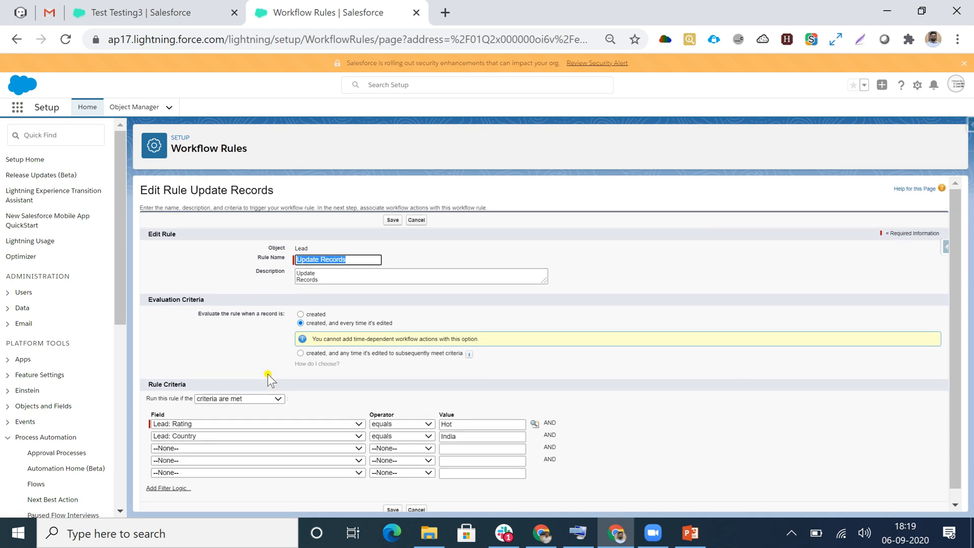
scroll(248, 377, down, 1)
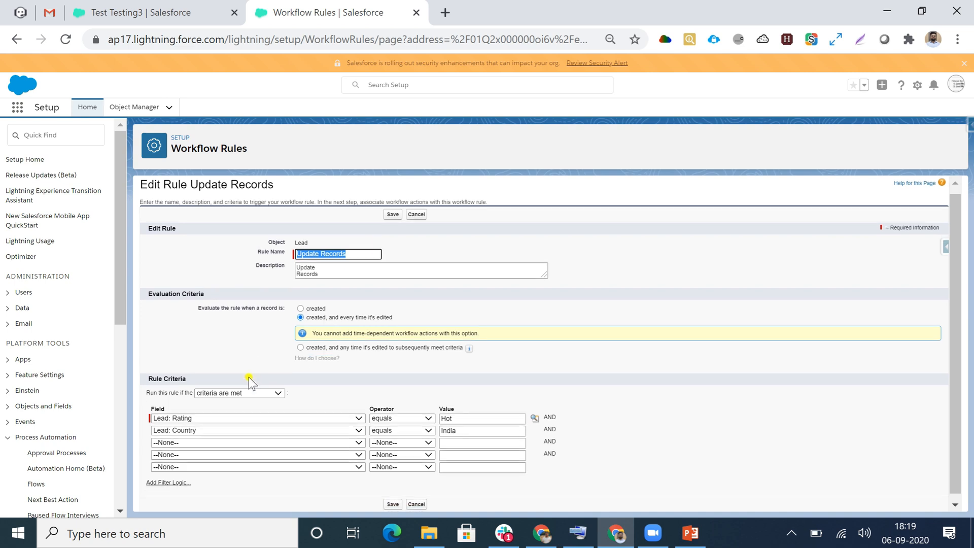
click(156, 477)
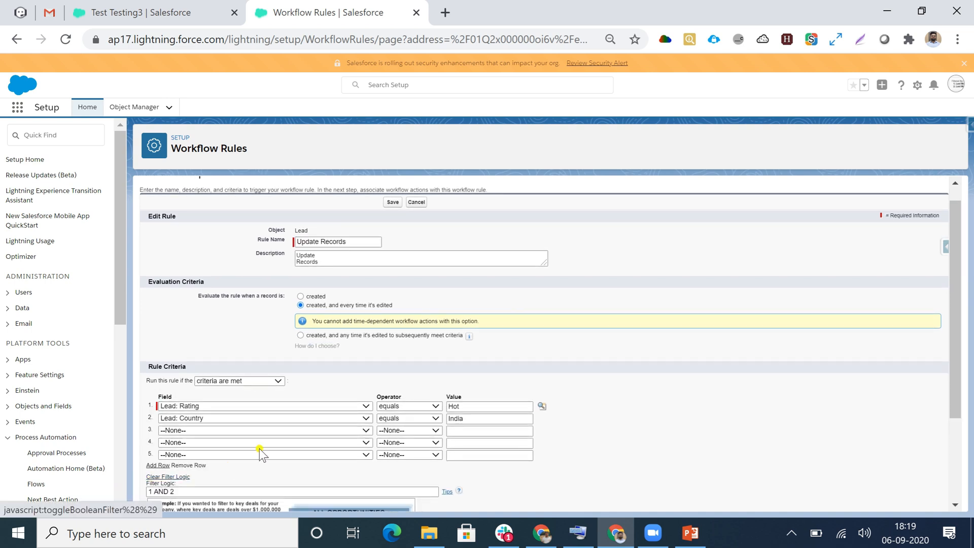
- Change the rule's filter logic to 1 OR 2 and save the workflow rule
scroll(226, 464, down, 3)
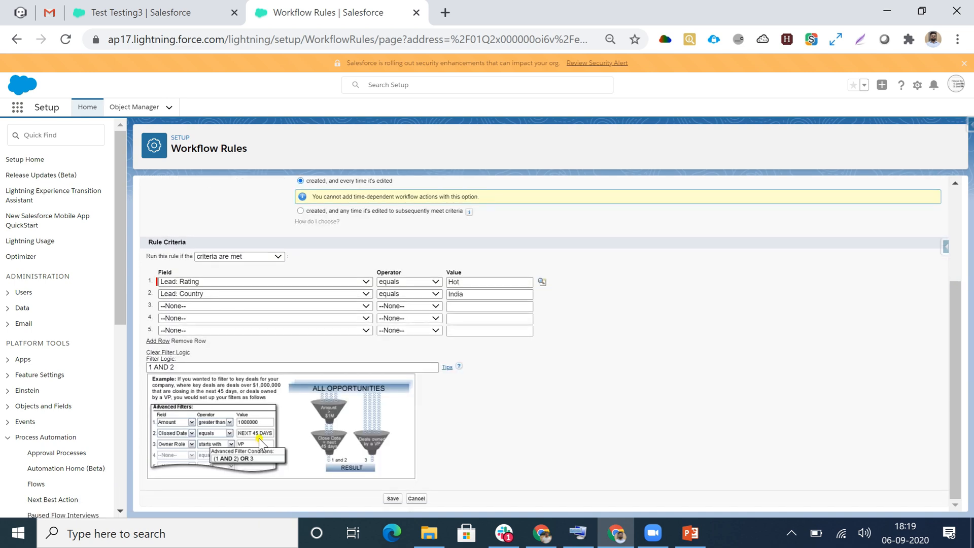
click(170, 367)
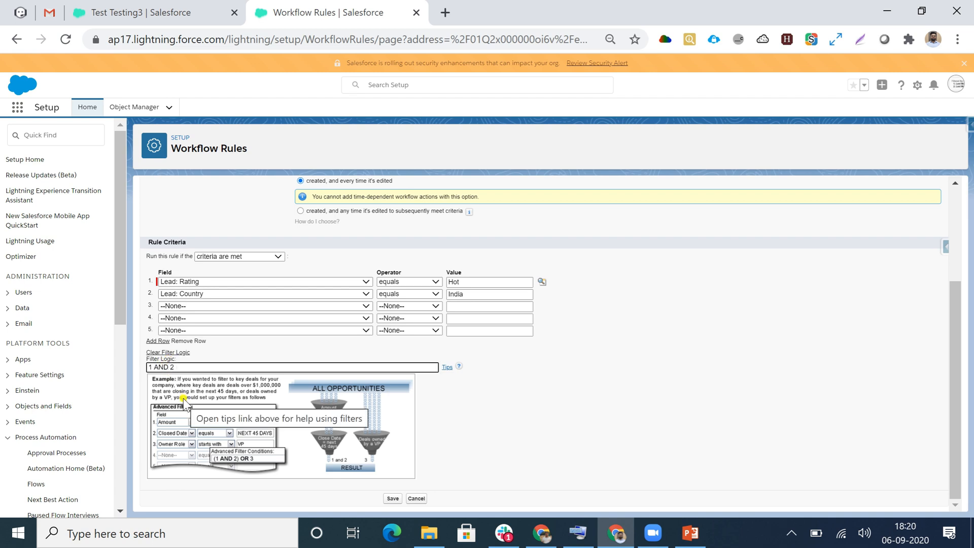
key(BackSpace)
key(BackSpace)
text(OR)
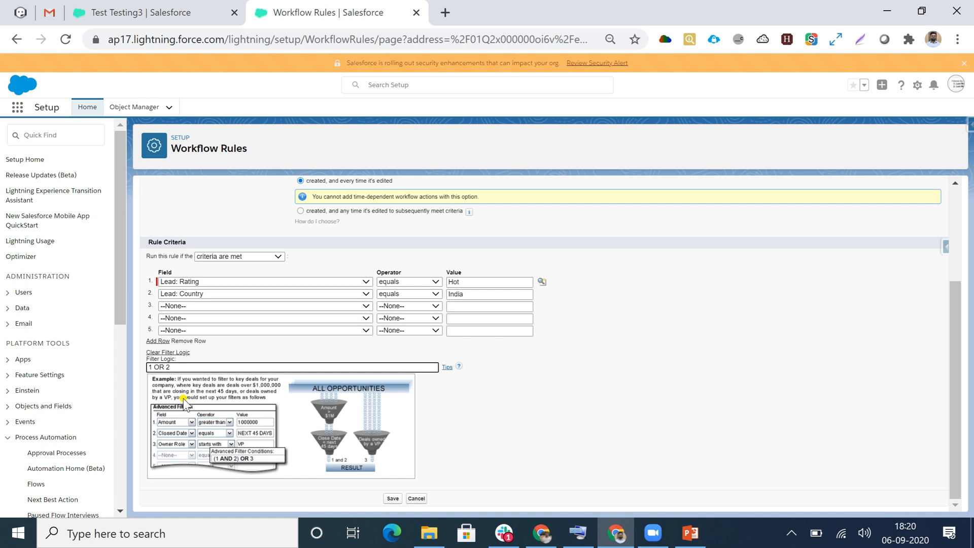
click(394, 499)
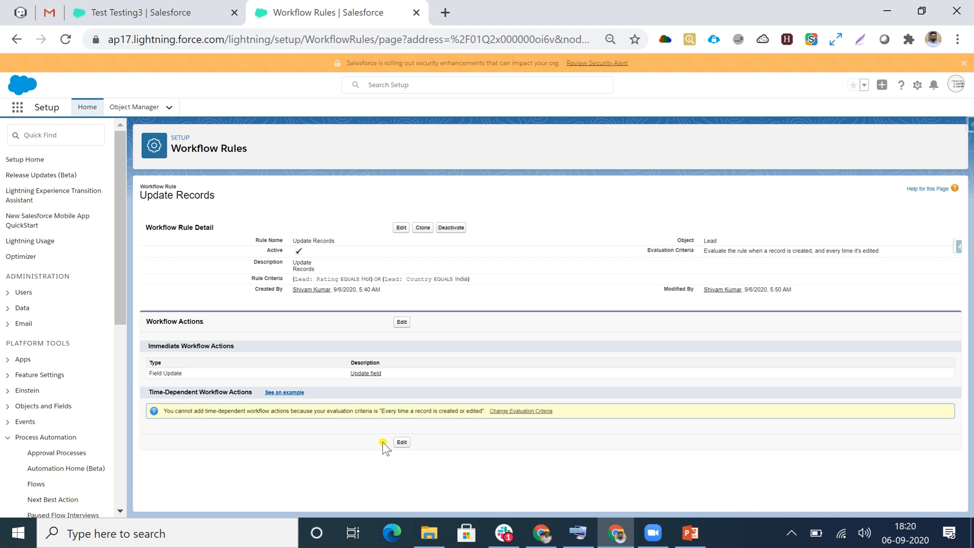
- Start a new lead from the Leads list and enter its name as Mr. Test Testing4
click(149, 9)
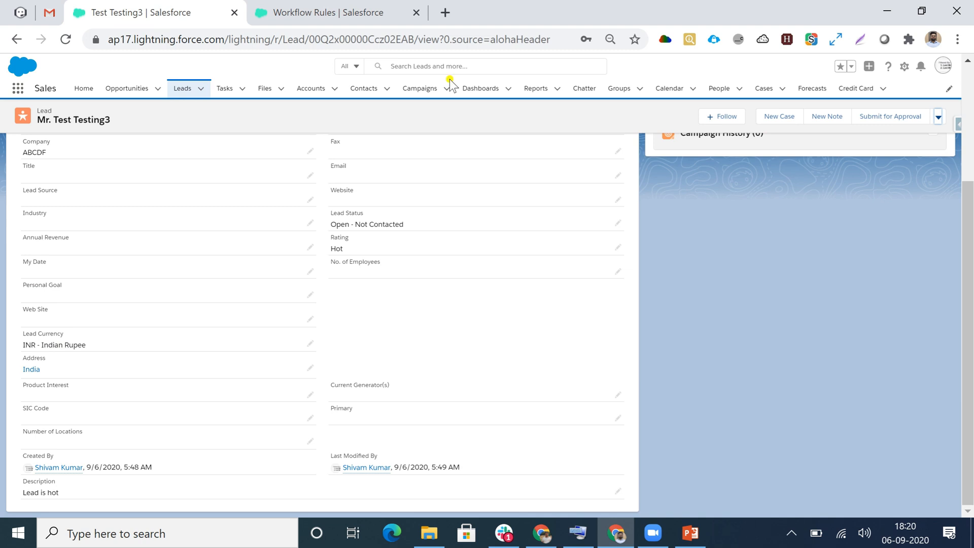
click(178, 90)
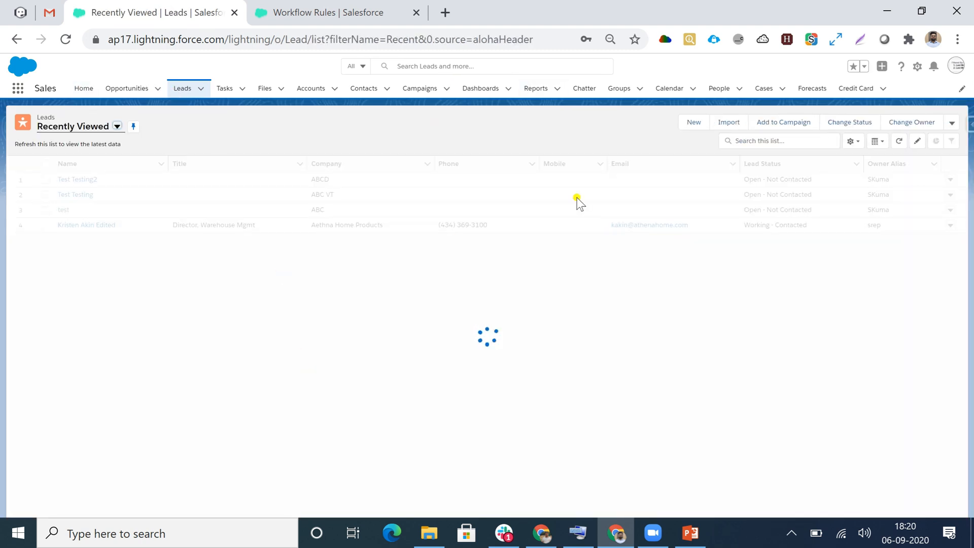
click(691, 126)
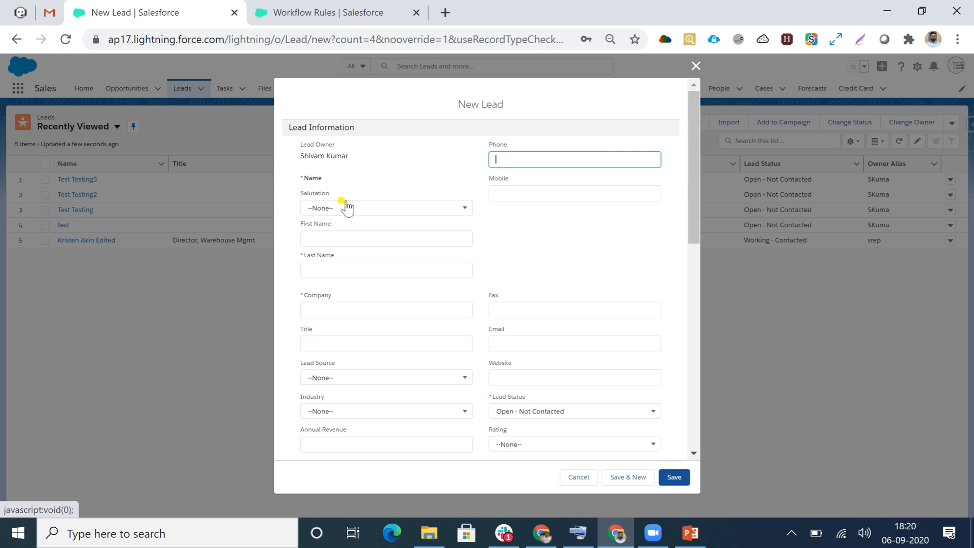
click(343, 208)
click(322, 246)
click(329, 239)
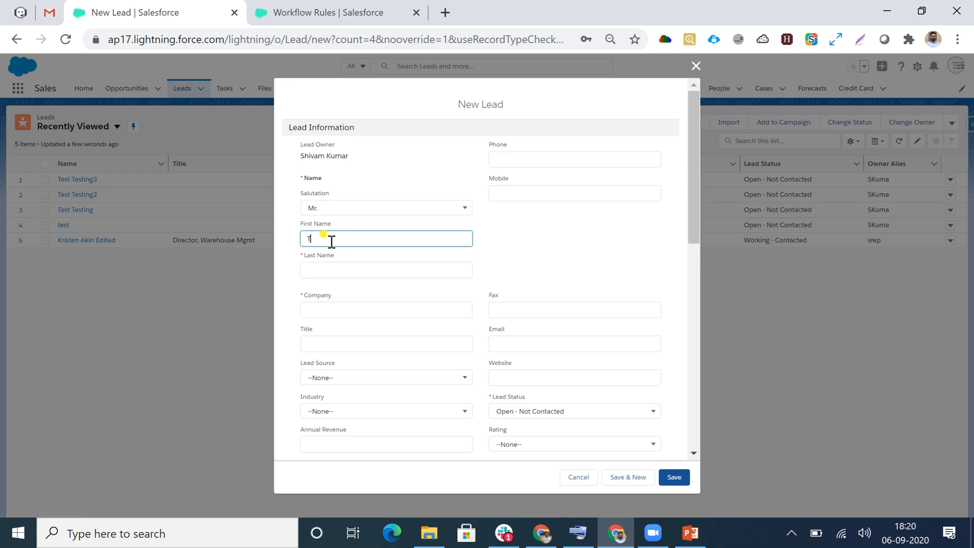
click(322, 269)
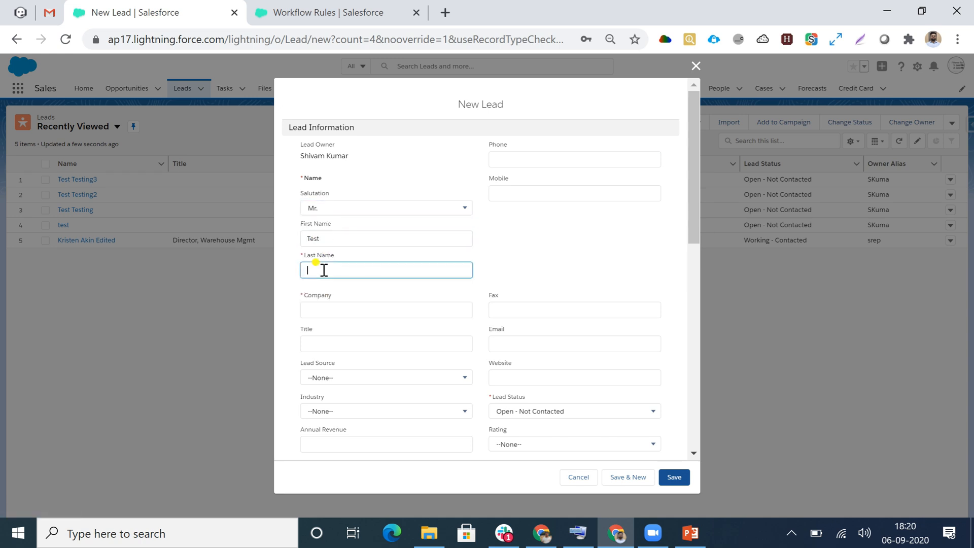
text(Testing4)
- Set the new lead's company to ABC and its address country to India
scroll(352, 297, down, 2)
click(347, 230)
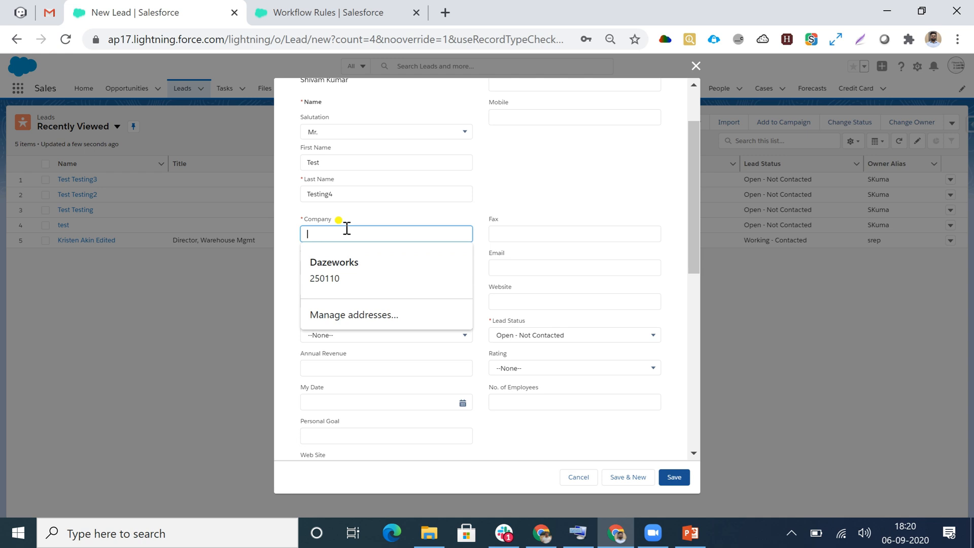
text(ABC)
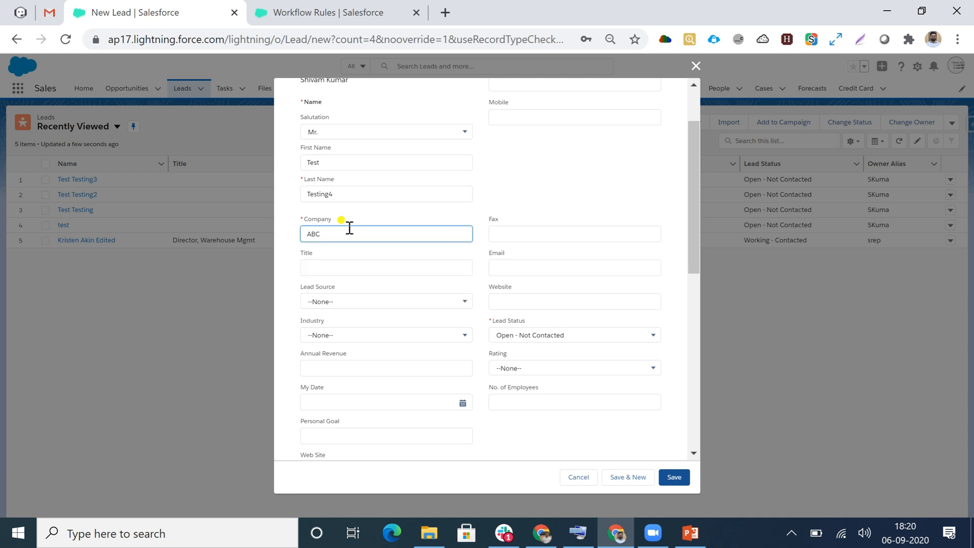
scroll(400, 261, down, 3)
scroll(391, 404, down, 3)
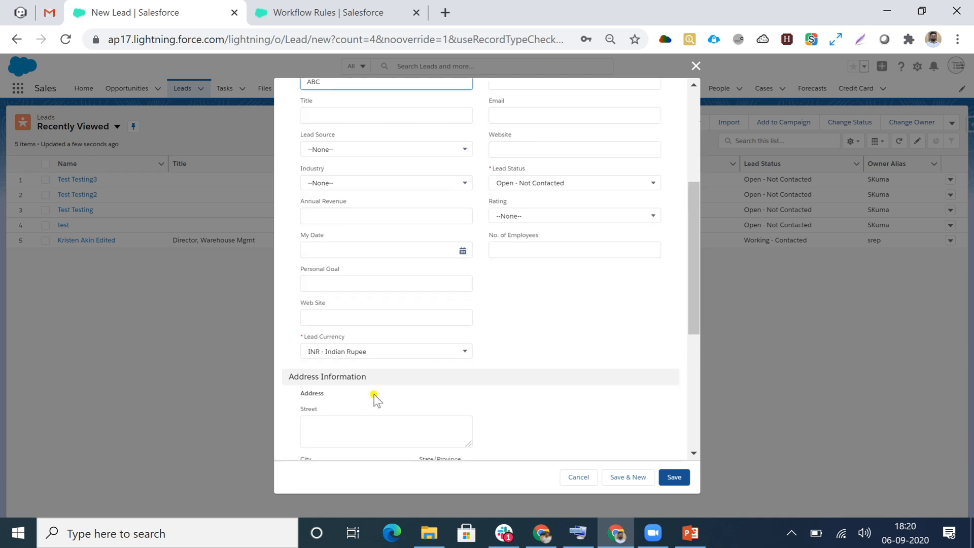
scroll(358, 363, down, 6)
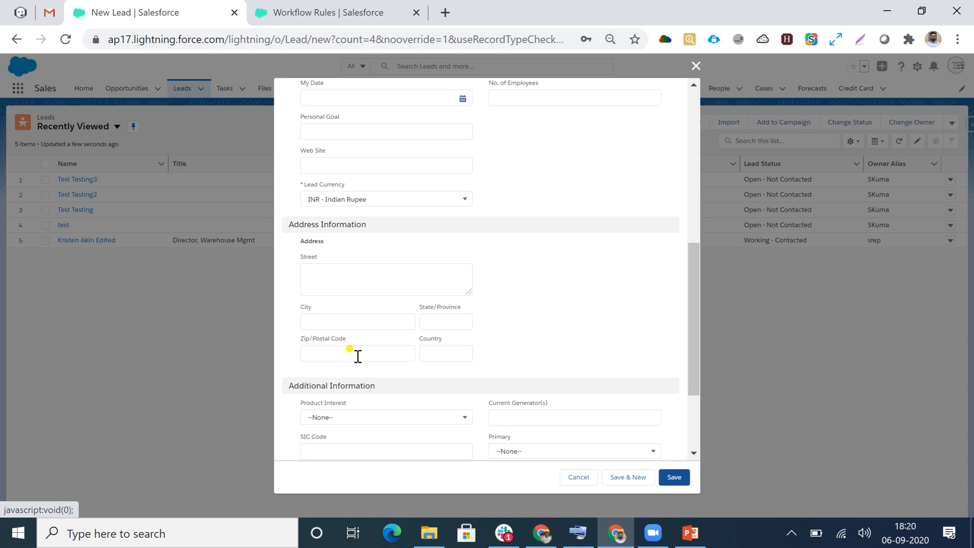
click(441, 354)
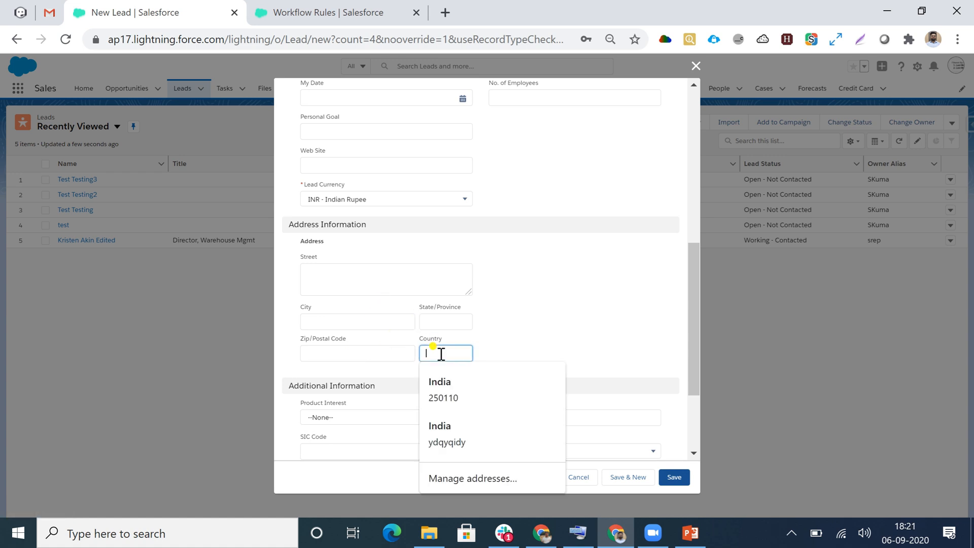
text(India)
click(552, 343)
- Set the new lead's rating to Warm and save the lead
scroll(569, 406, down, 5)
scroll(568, 416, up, 6)
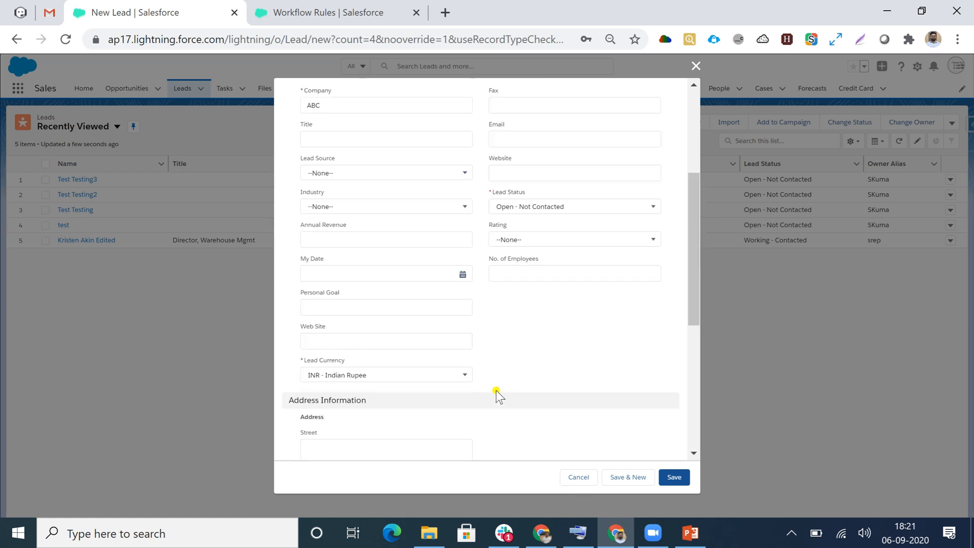
click(528, 243)
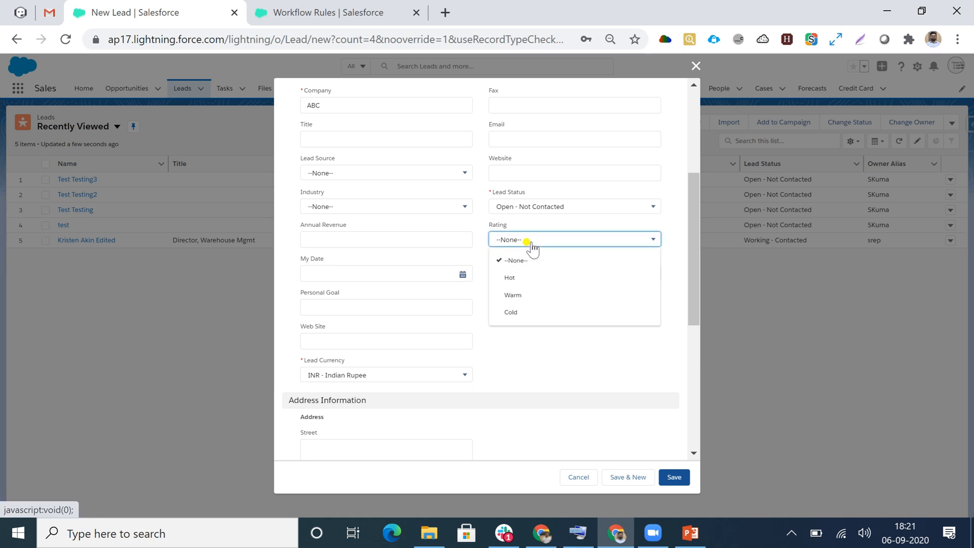
click(515, 300)
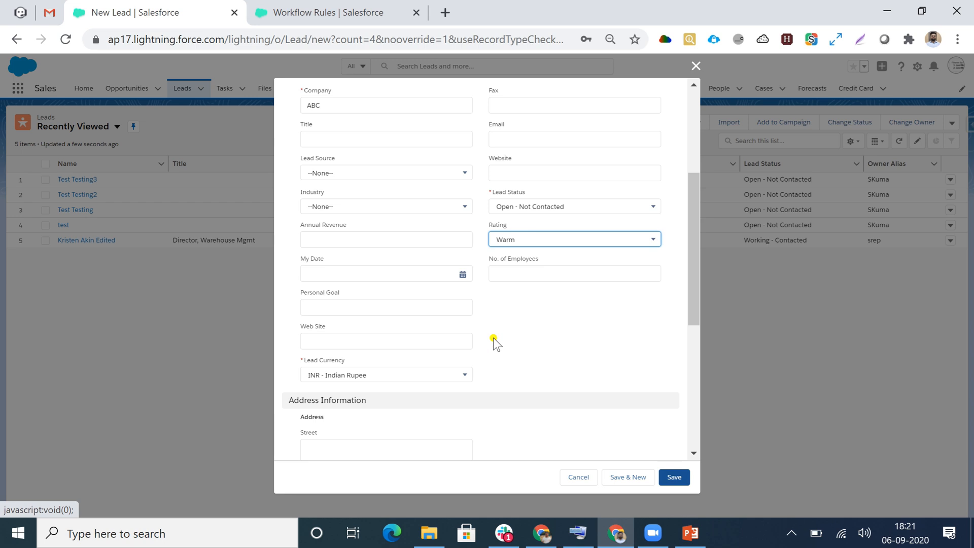
scroll(495, 342, down, 6)
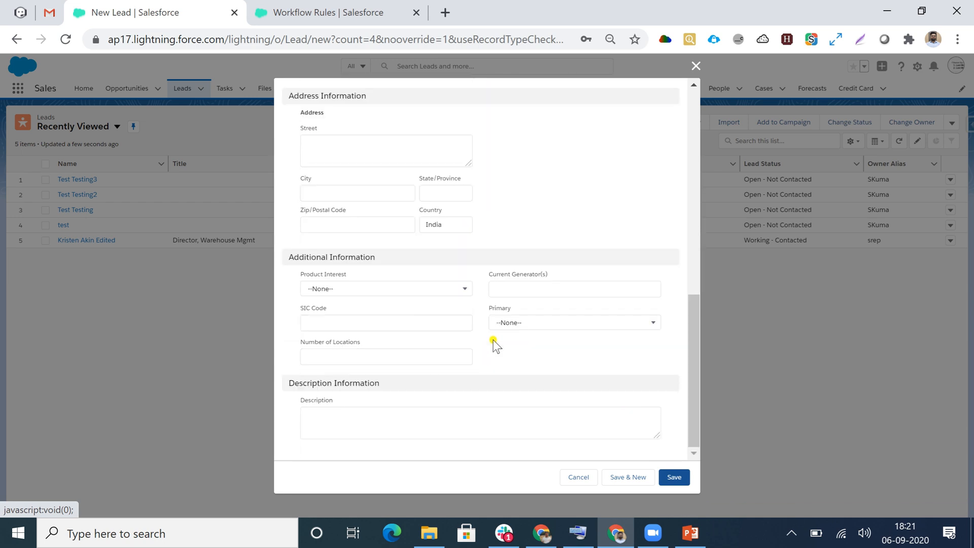
click(673, 484)
click(673, 478)
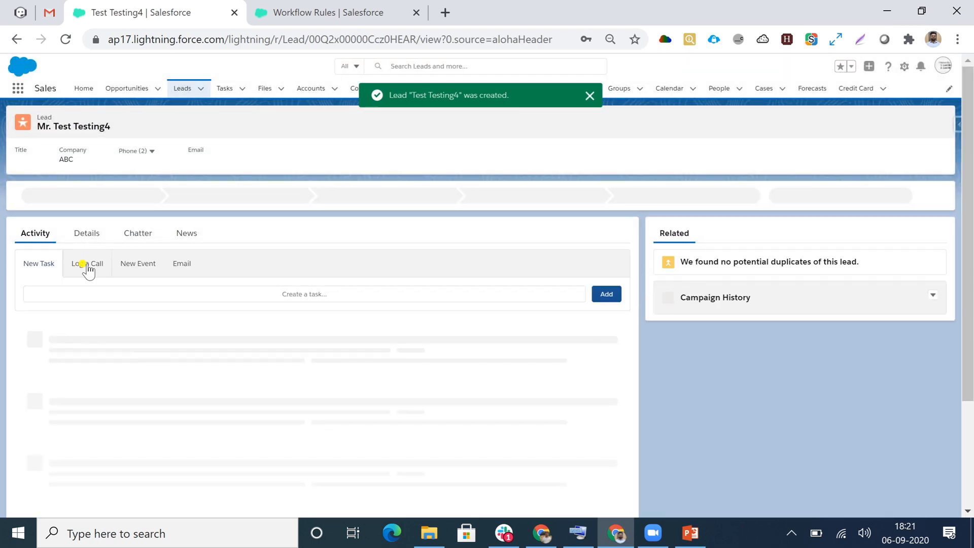
- Check the Rating, Address and Description fields in the Testing4 lead's details
click(87, 235)
scroll(154, 298, down, 3)
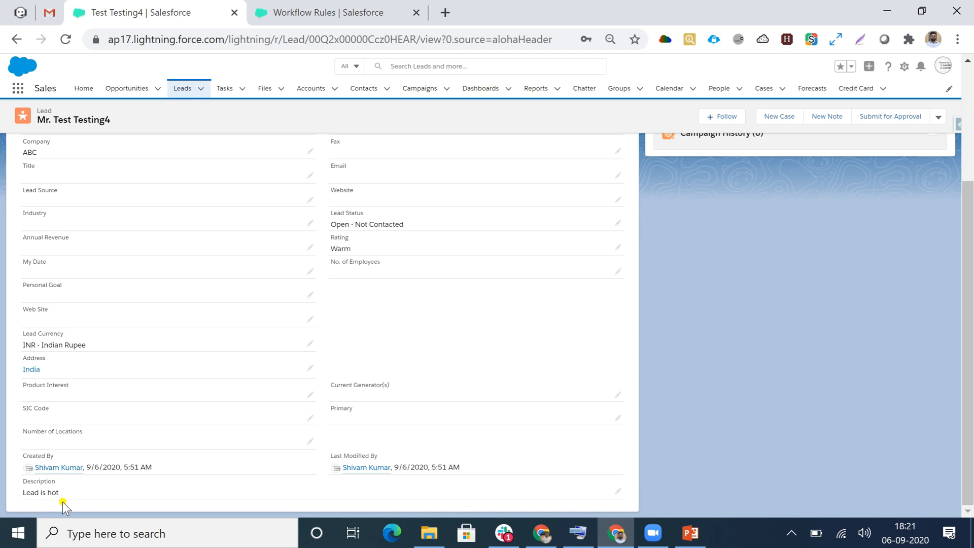
scroll(127, 483, up, 1)
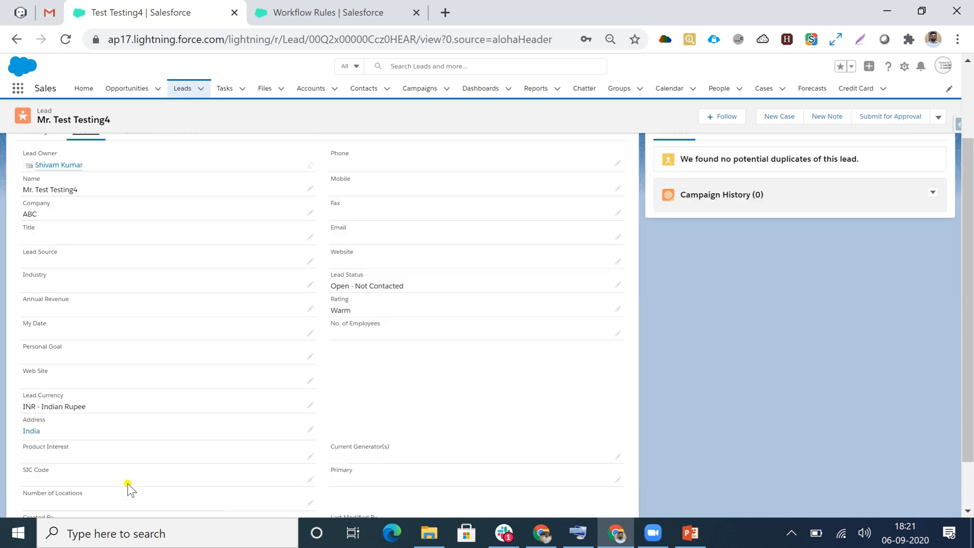
scroll(127, 483, up, 2)
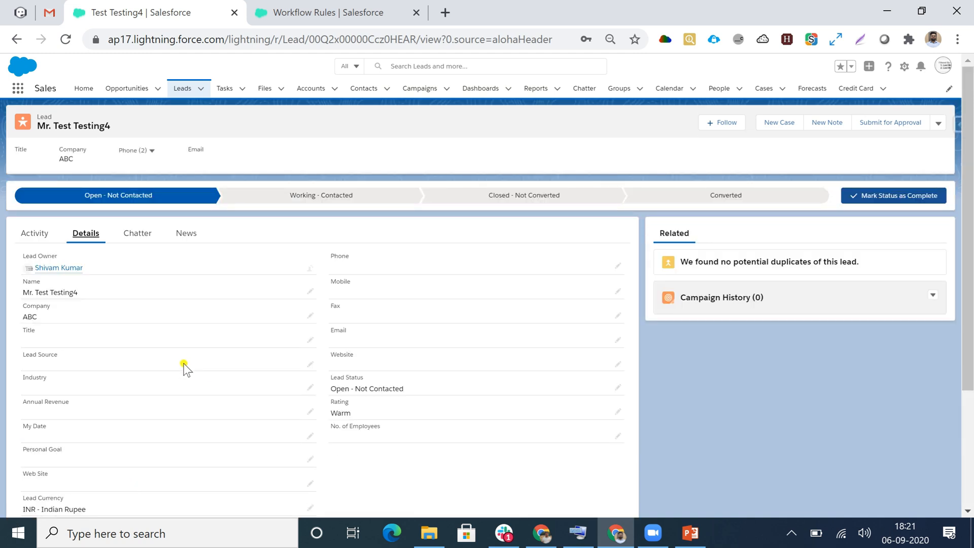